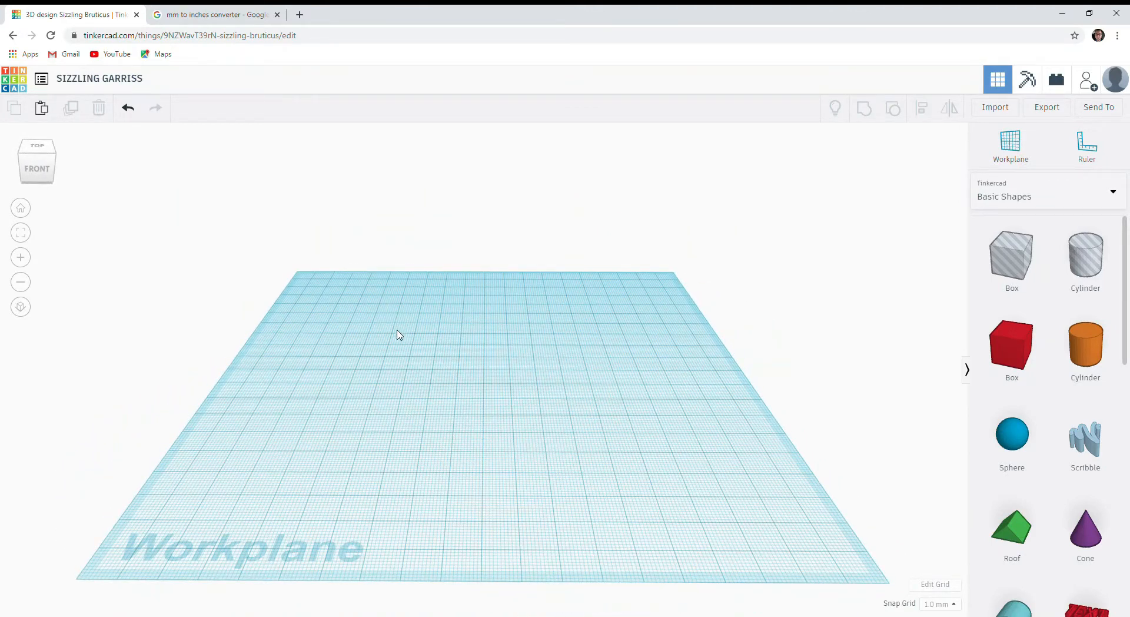
Rename the design GEODE STAND 2.
{"action": "left_click_drag", "start_coordinate": [438, 350], "coordinate": [487, 391]}
{"action": "left_click", "coordinate": [131, 80]}
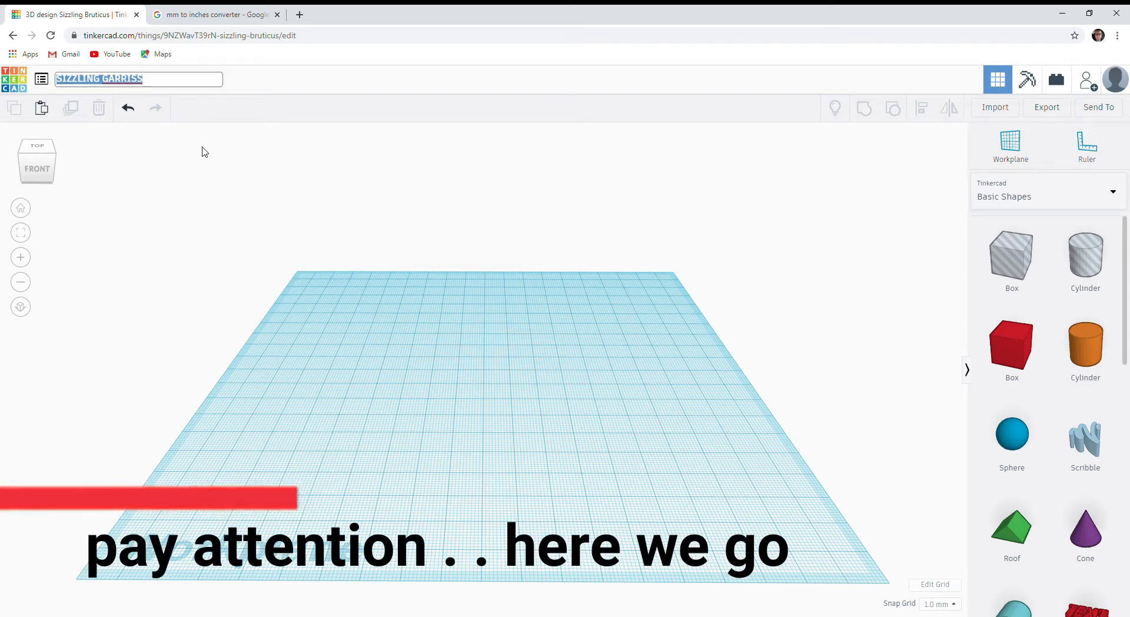
{"action": "key", "text": "BackSpace"}
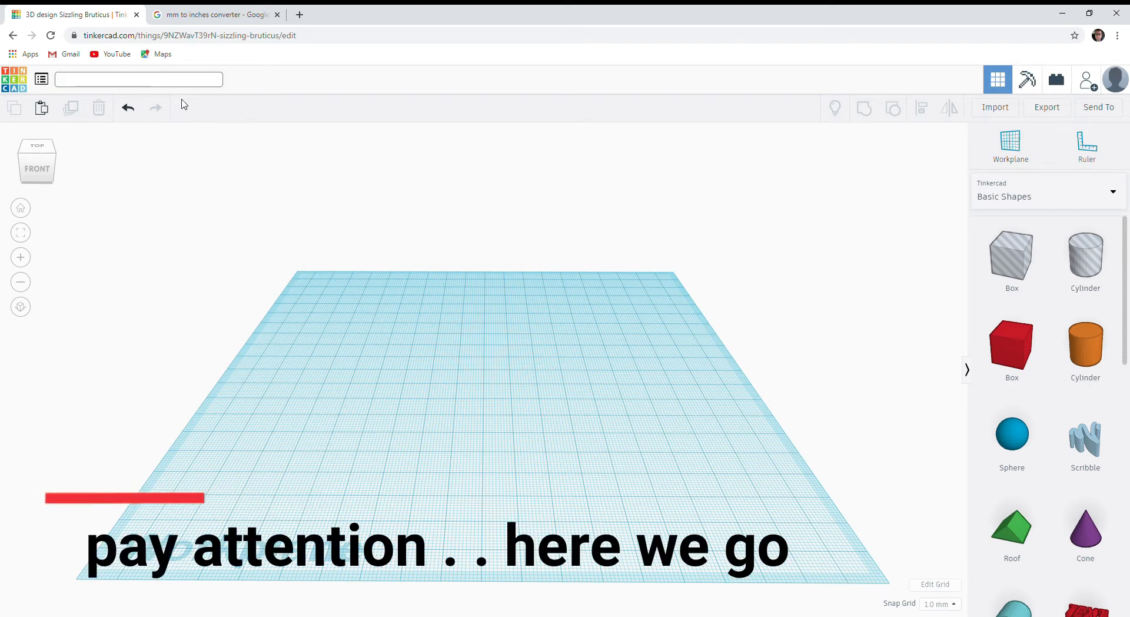
{"action": "type", "text": "GEODE STAND 2"}
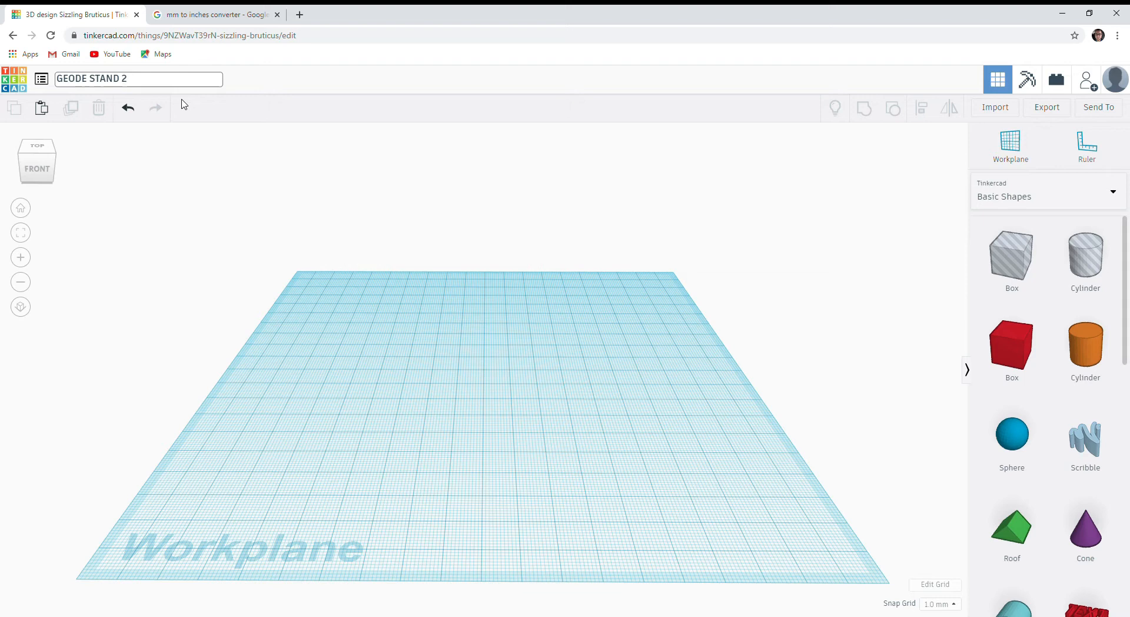
{"action": "key", "text": "Return"}
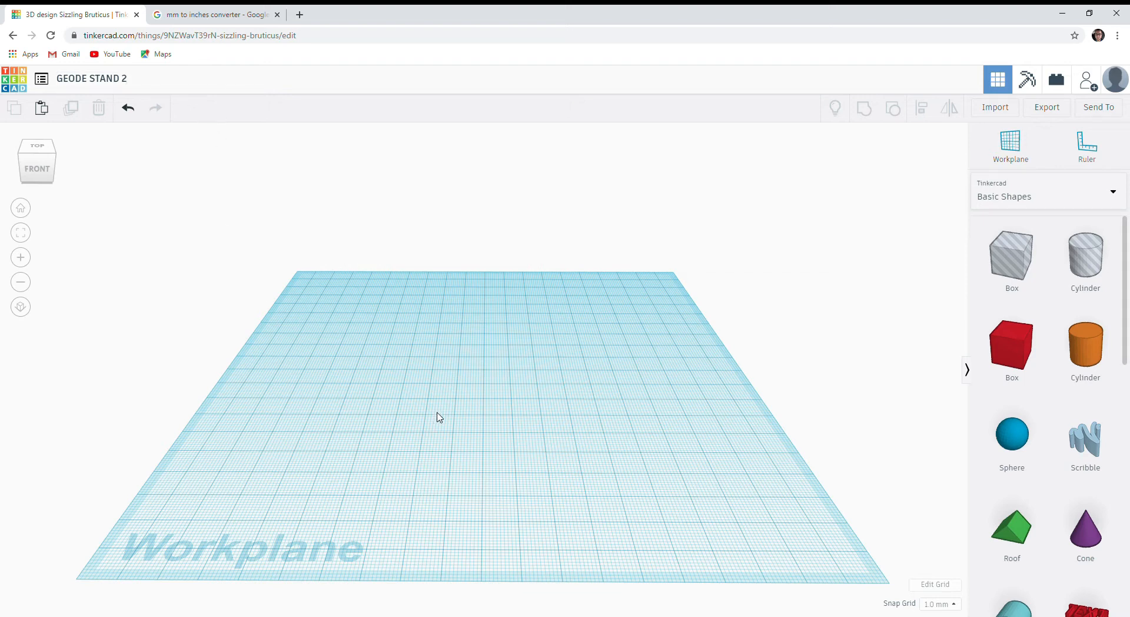
Place a solid box on the rear half of the workplane and lower its height to 4 mm.
{"action": "left_click", "coordinate": [1011, 353]}
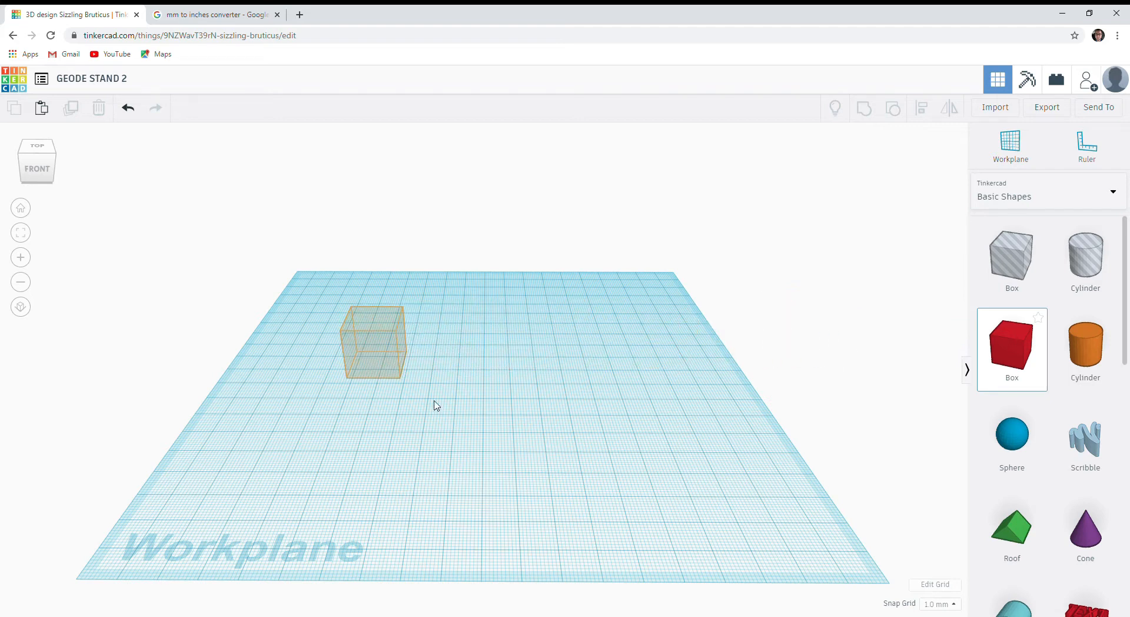
{"action": "left_click", "coordinate": [379, 373]}
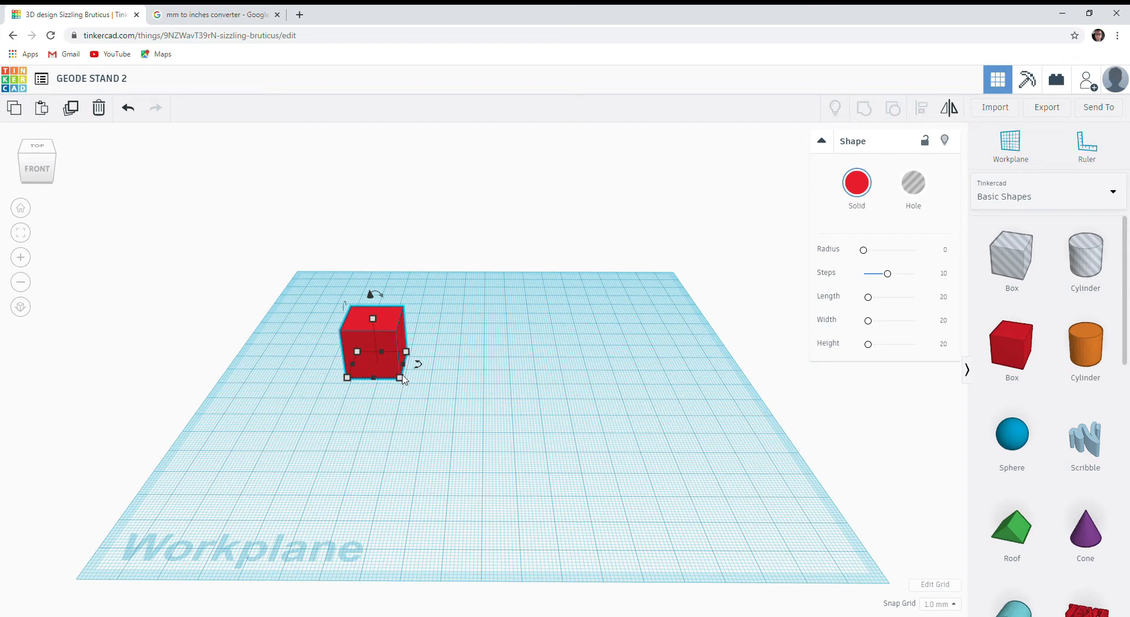
{"action": "left_click_drag", "start_coordinate": [407, 354], "coordinate": [382, 348]}
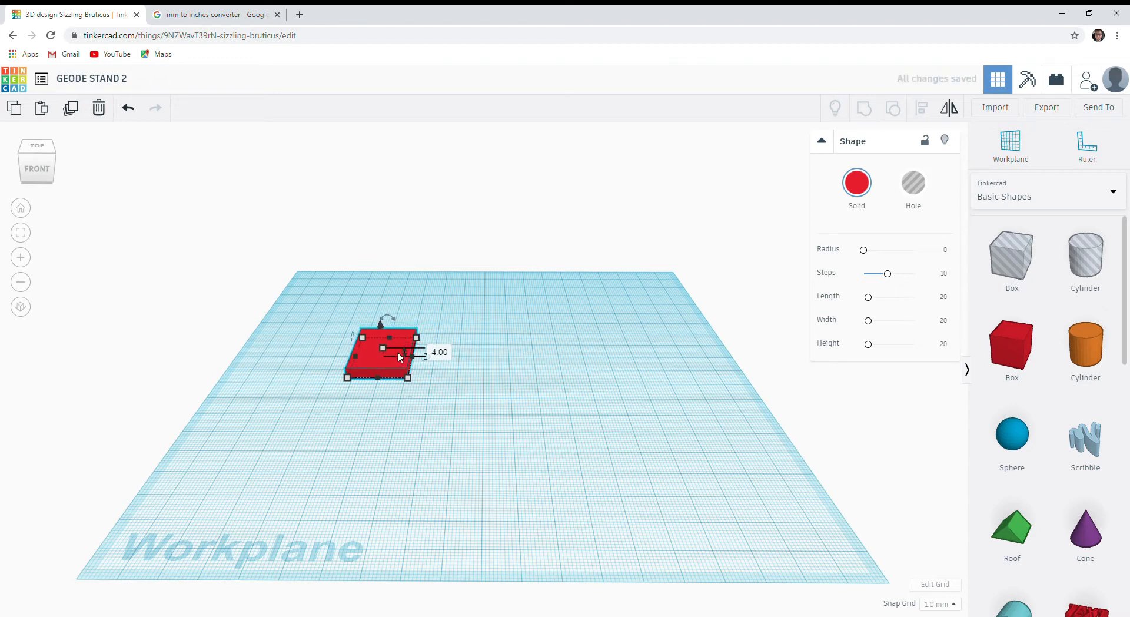
Set the snap grid to 0.5 mm and deselect the box.
{"action": "left_click", "coordinate": [950, 606]}
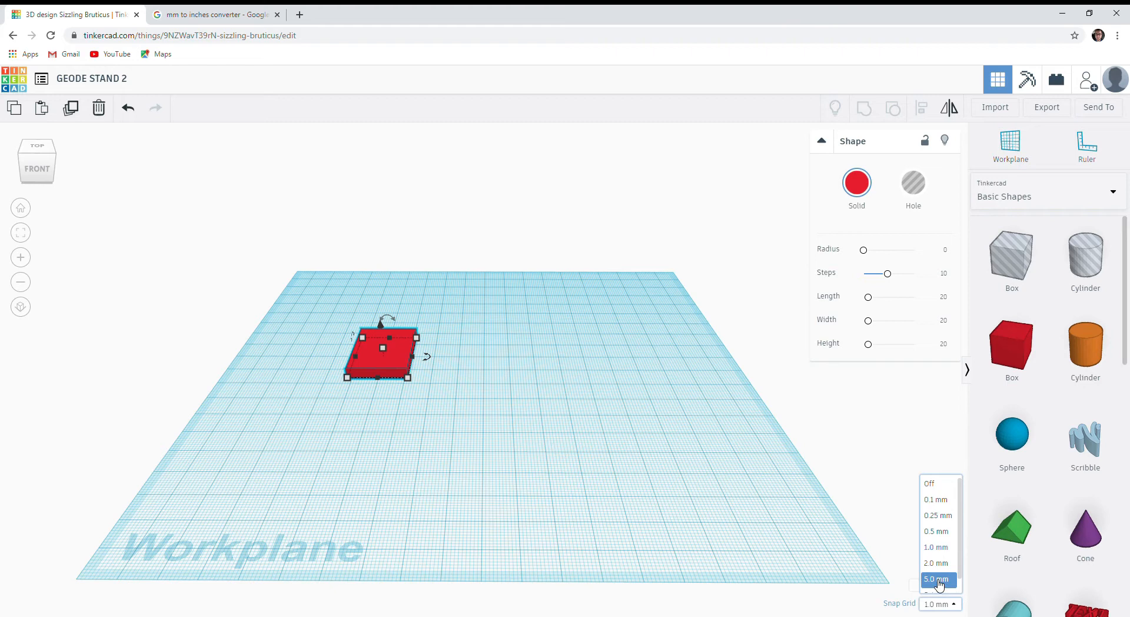
{"action": "left_click", "coordinate": [937, 532]}
{"action": "scroll", "coordinate": [384, 347], "scroll_direction": "up", "scroll_amount": 1}
{"action": "left_click", "coordinate": [478, 476]}
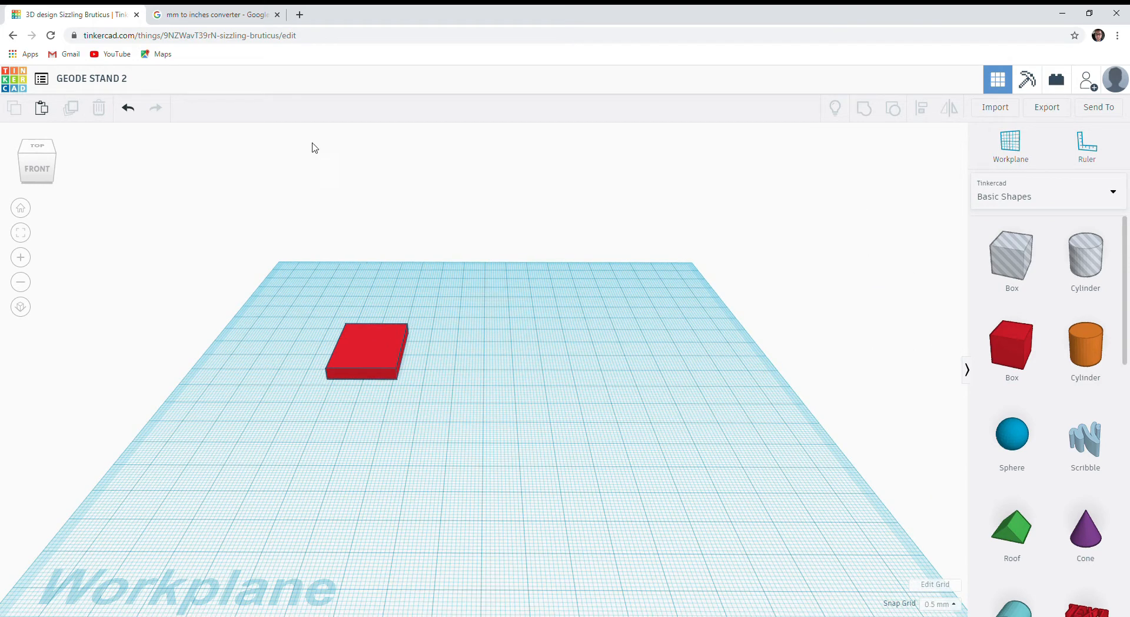
Convert 5 inches to millimetres in the Google unit converter, and return to the Tinkercad design.
{"action": "left_click", "coordinate": [213, 18]}
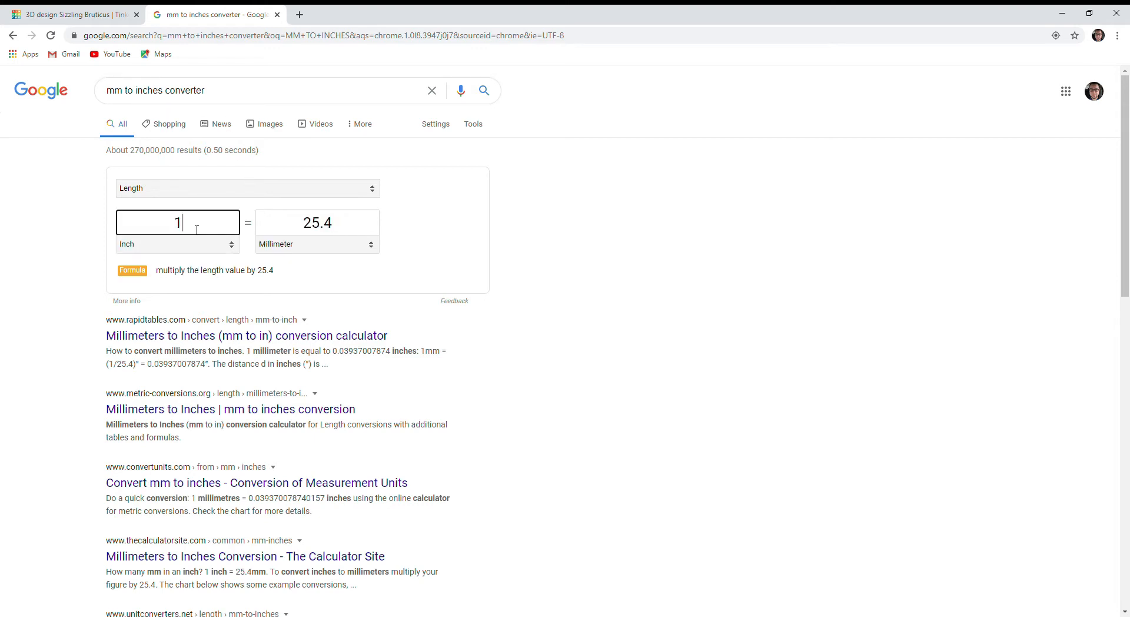
{"action": "double_click", "coordinate": [197, 232]}
{"action": "type", "text": "5"}
{"action": "left_click", "coordinate": [118, 14]}
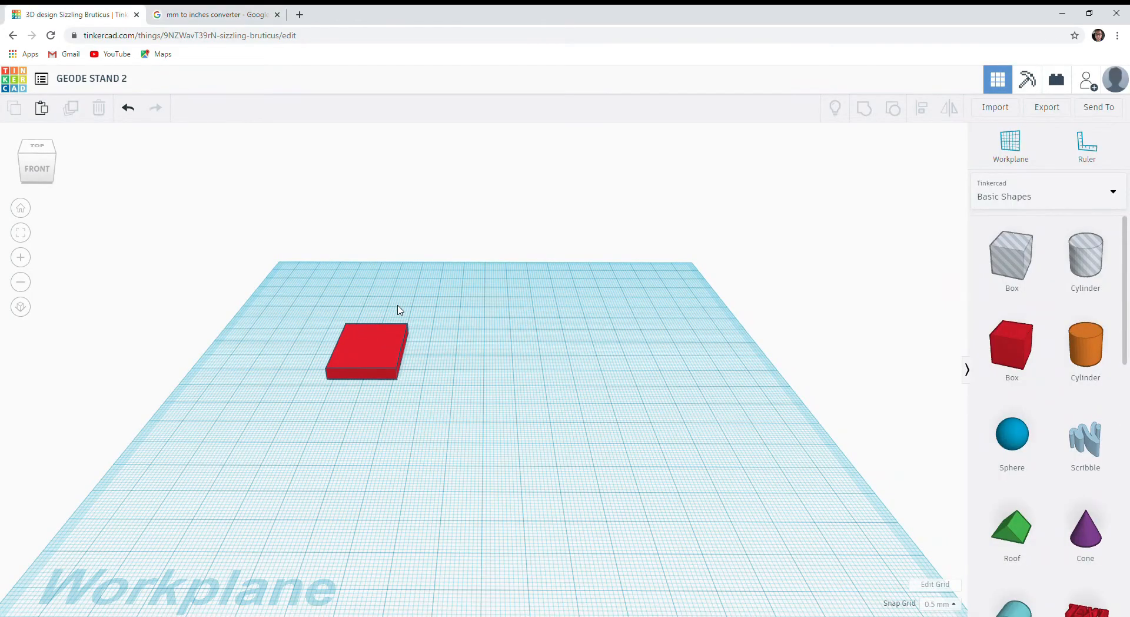
{"action": "left_click", "coordinate": [365, 363]}
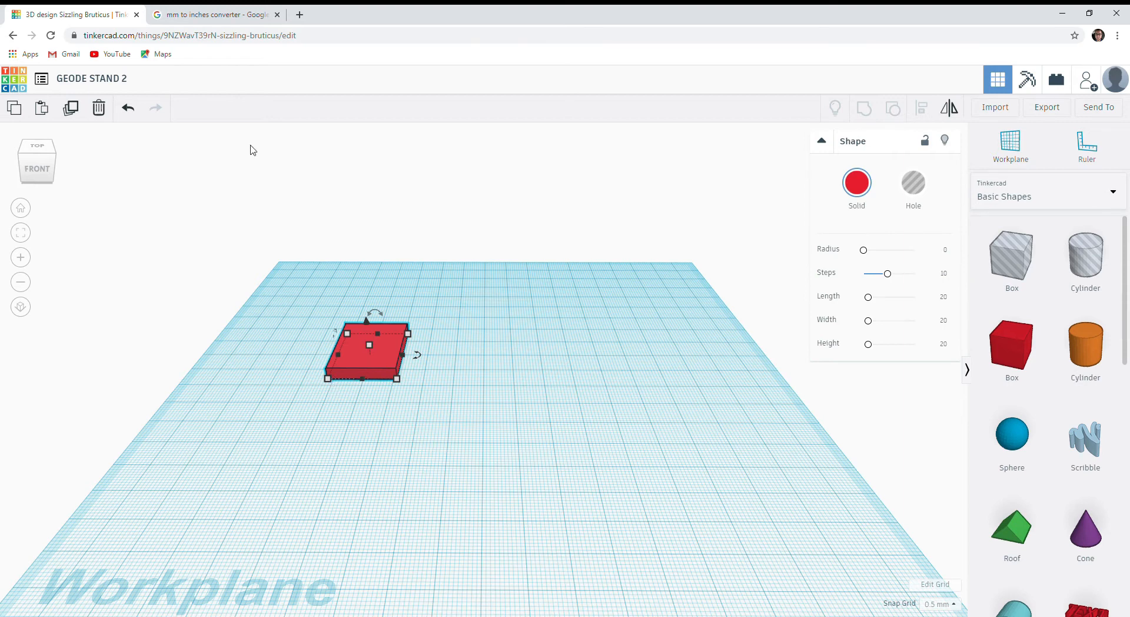
{"action": "left_click", "coordinate": [192, 17]}
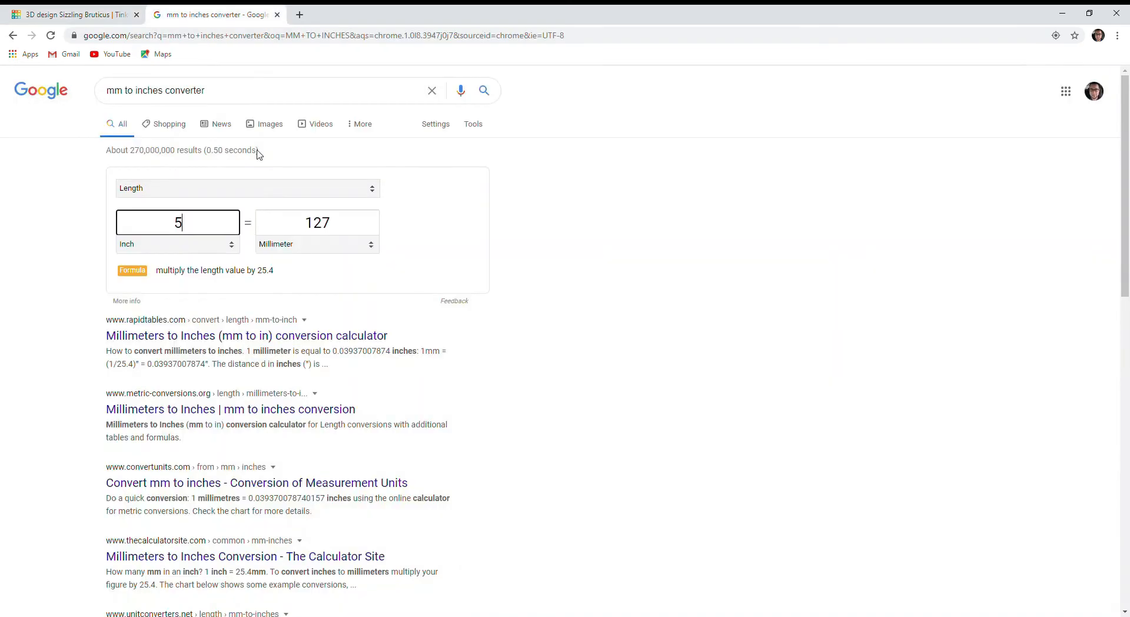
{"action": "left_click", "coordinate": [104, 16]}
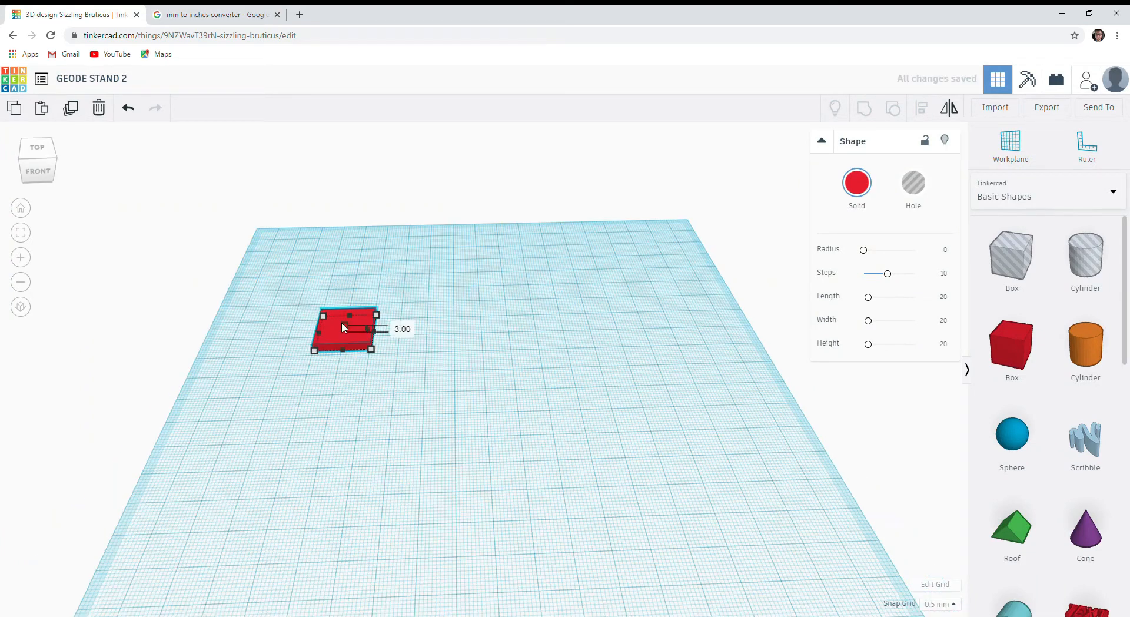
Enlarge the box into a square plate about 89.5 mm per side, keeping it 4 mm thick.
{"action": "left_click_drag", "start_coordinate": [343, 325], "coordinate": [591, 450]}
{"action": "right_click_drag", "start_coordinate": [501, 377], "coordinate": [495, 317]}
{"action": "left_click_drag", "start_coordinate": [435, 333], "coordinate": [435, 374]}
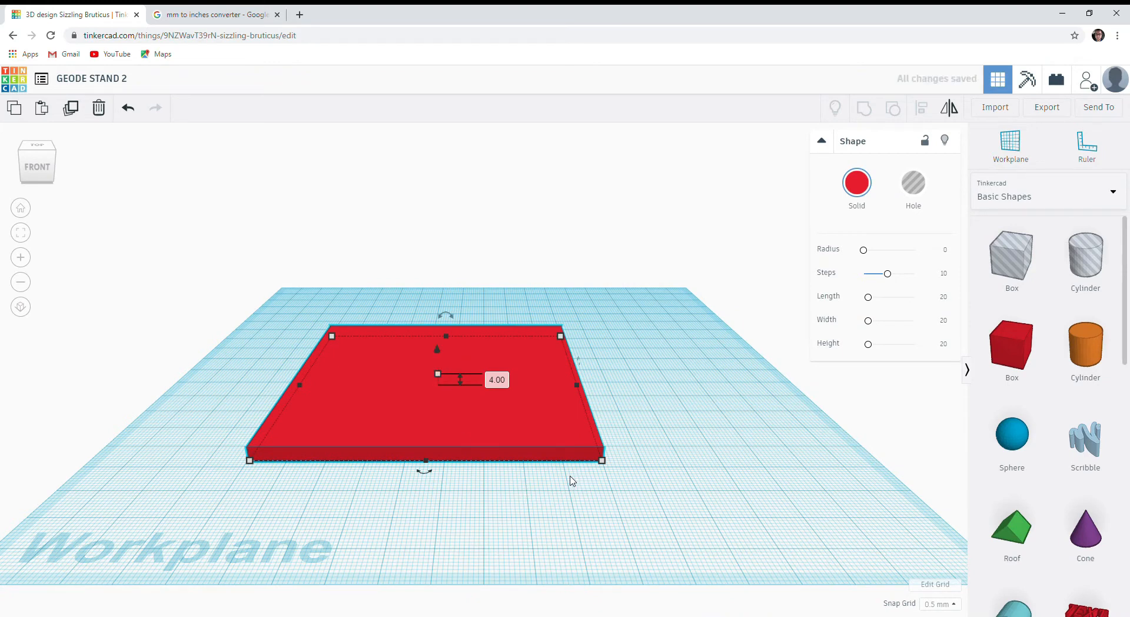
{"action": "right_click_drag", "start_coordinate": [569, 481], "coordinate": [509, 486]}
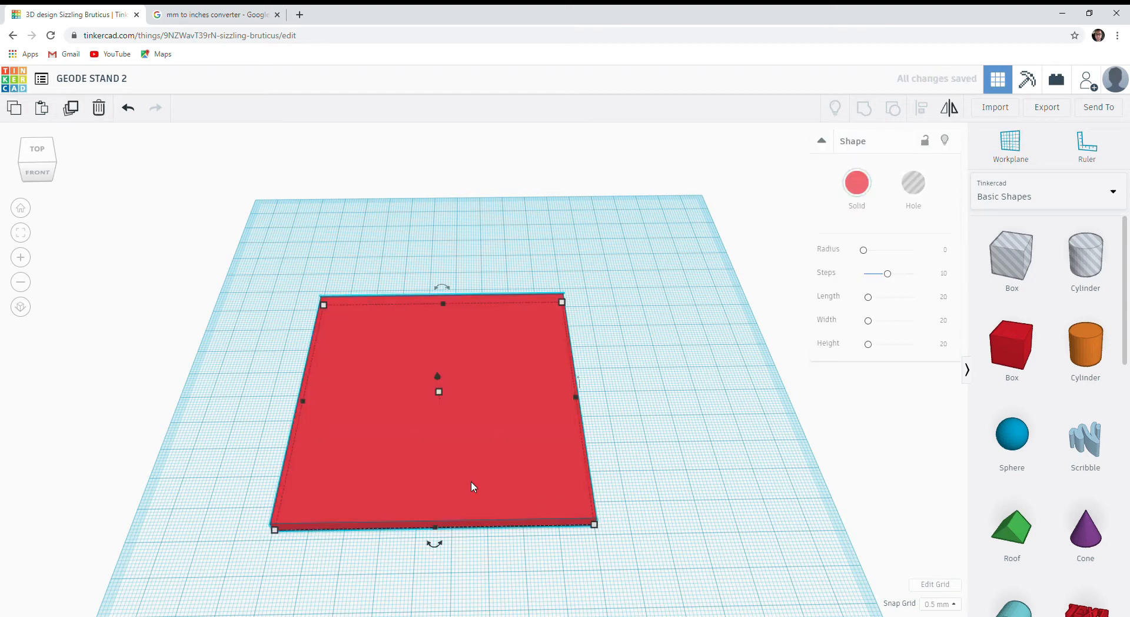
Duplicate the plate about 94 mm sideways and 49.5 mm toward the back, and turn the copy into a hole.
{"action": "key", "text": "ctrl+d"}
{"action": "left_click_drag", "start_coordinate": [503, 479], "coordinate": [712, 343]}
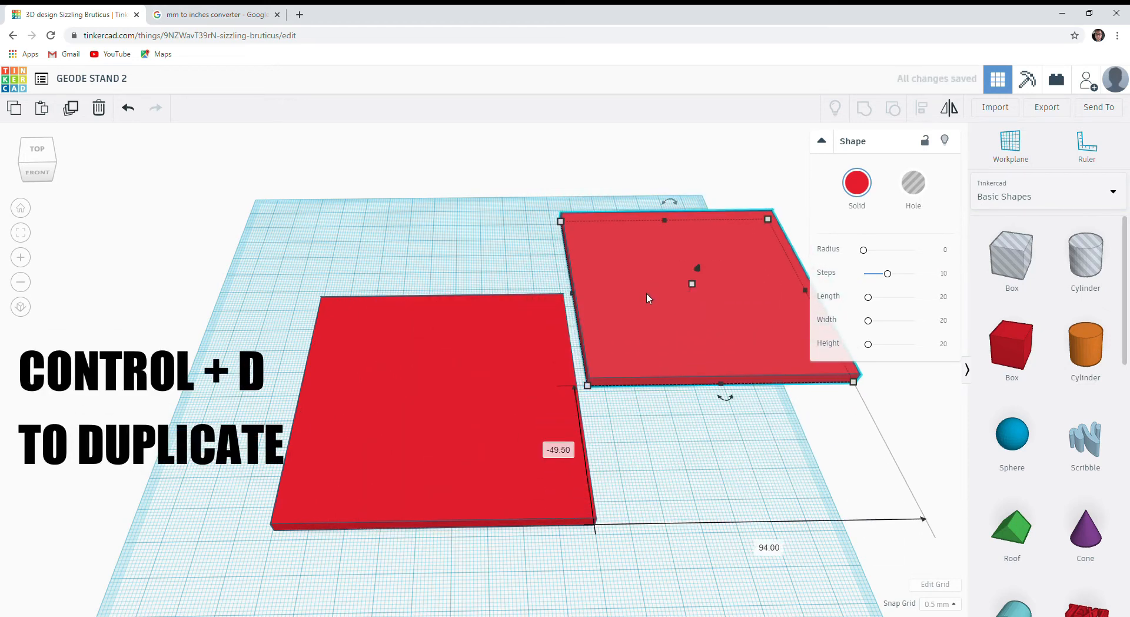
{"action": "left_click", "coordinate": [548, 287]}
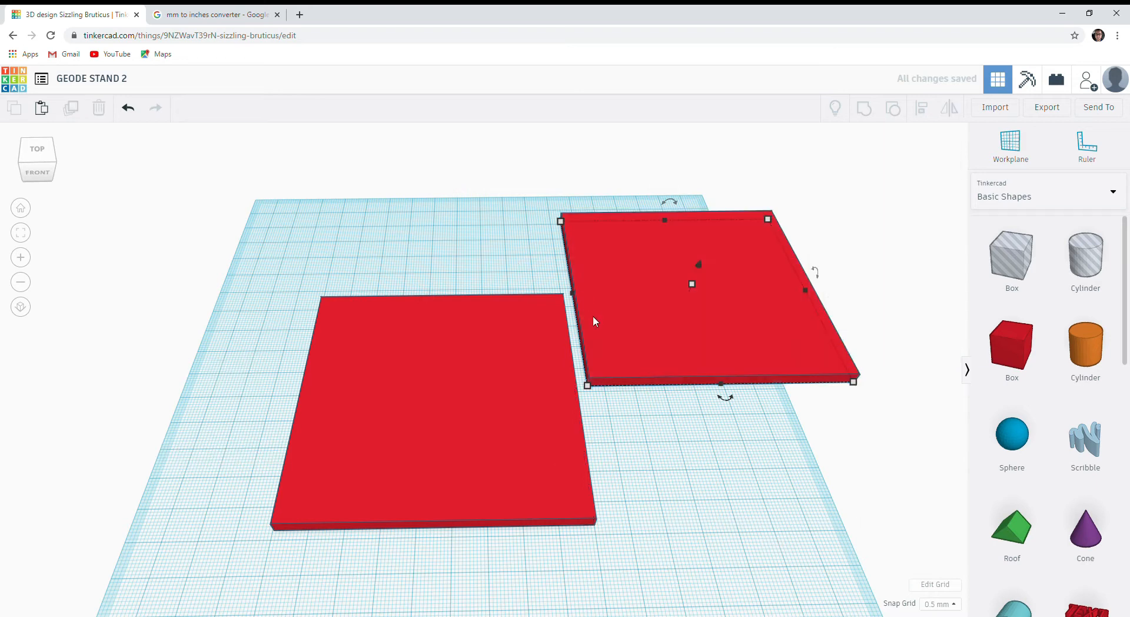
{"action": "left_click", "coordinate": [611, 348]}
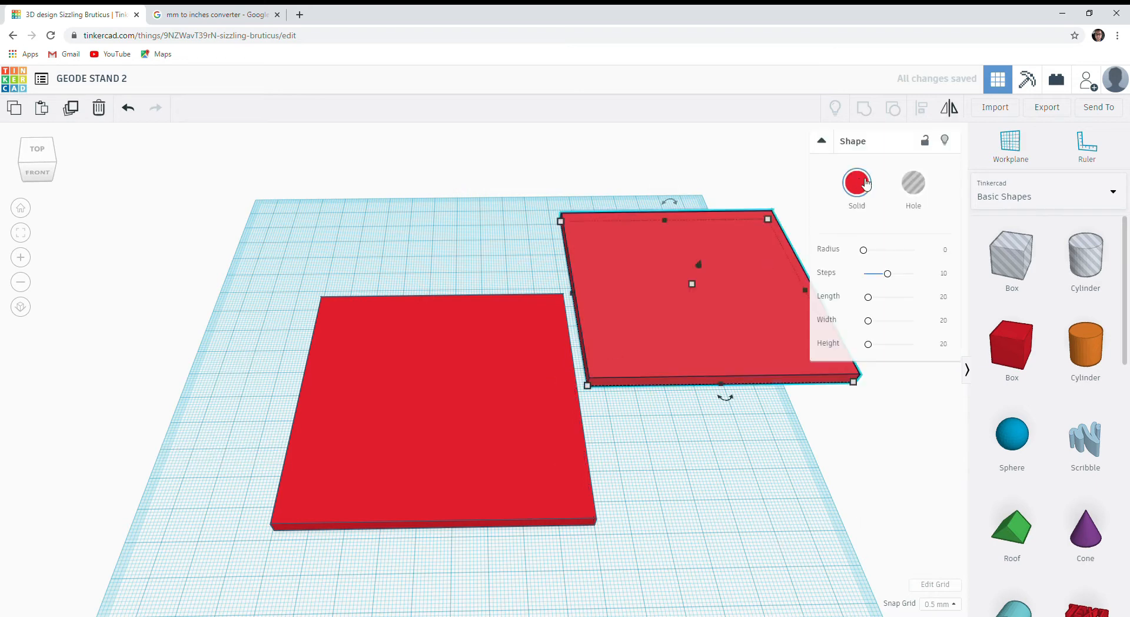
{"action": "left_click", "coordinate": [909, 185]}
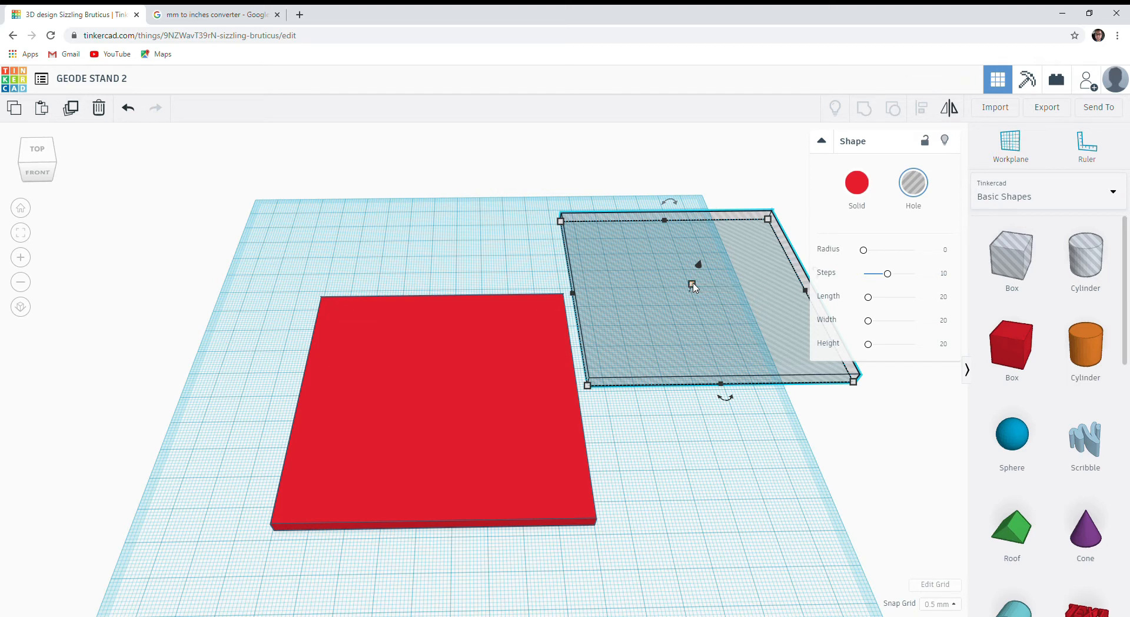
Make the hole box taller than the plate and rotate it 45° over the plate's front corner.
{"action": "left_click_drag", "start_coordinate": [736, 314], "coordinate": [678, 279]}
{"action": "left_click_drag", "start_coordinate": [728, 339], "coordinate": [615, 530]}
{"action": "scroll", "coordinate": [618, 517], "scroll_direction": "down", "scroll_amount": 2}
{"action": "right_click_drag", "start_coordinate": [644, 483], "coordinate": [580, 474]}
{"action": "right_click_drag", "start_coordinate": [563, 541], "coordinate": [648, 555]}
{"action": "left_click_drag", "start_coordinate": [577, 530], "coordinate": [388, 589]}
Enlarge the rotated hole box and position it so one edge runs diagonally across the whole plate.
{"action": "left_click_drag", "start_coordinate": [564, 415], "coordinate": [590, 446]}
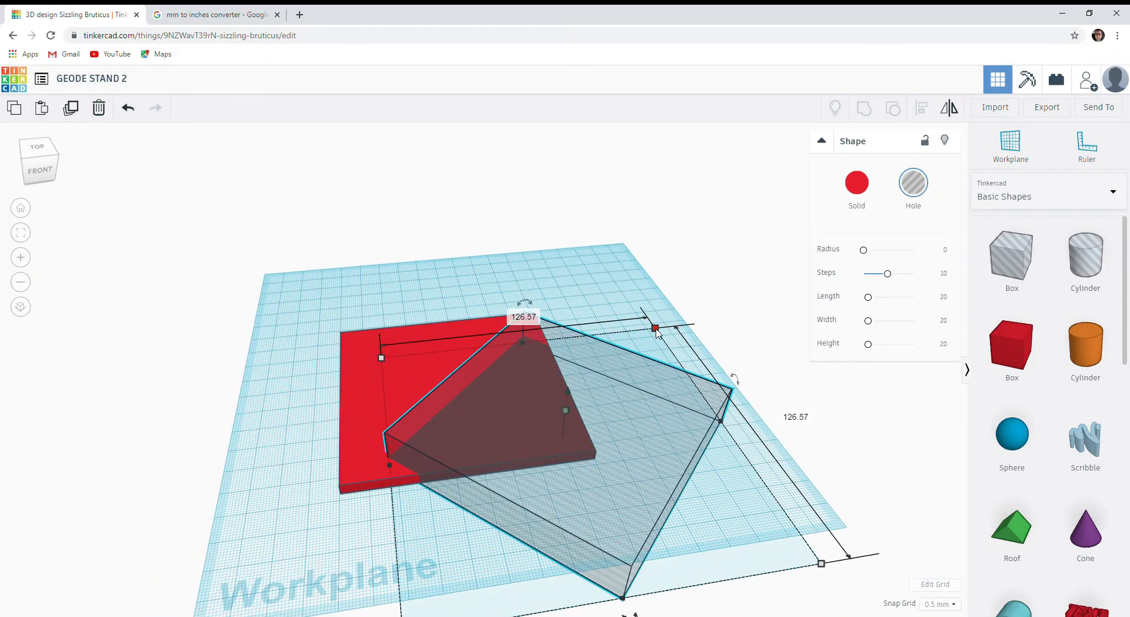
{"action": "left_click_drag", "start_coordinate": [656, 330], "coordinate": [742, 234]}
{"action": "left_click_drag", "start_coordinate": [674, 409], "coordinate": [704, 559]}
{"action": "left_click", "coordinate": [570, 441], "text": "shift"}
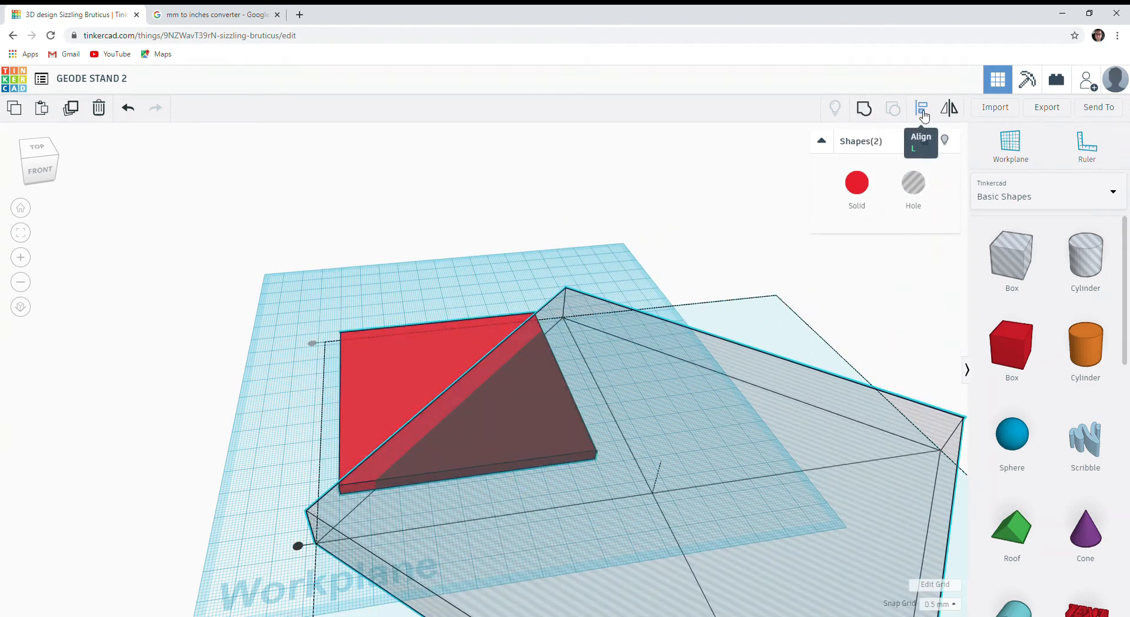
{"action": "left_click", "coordinate": [922, 113]}
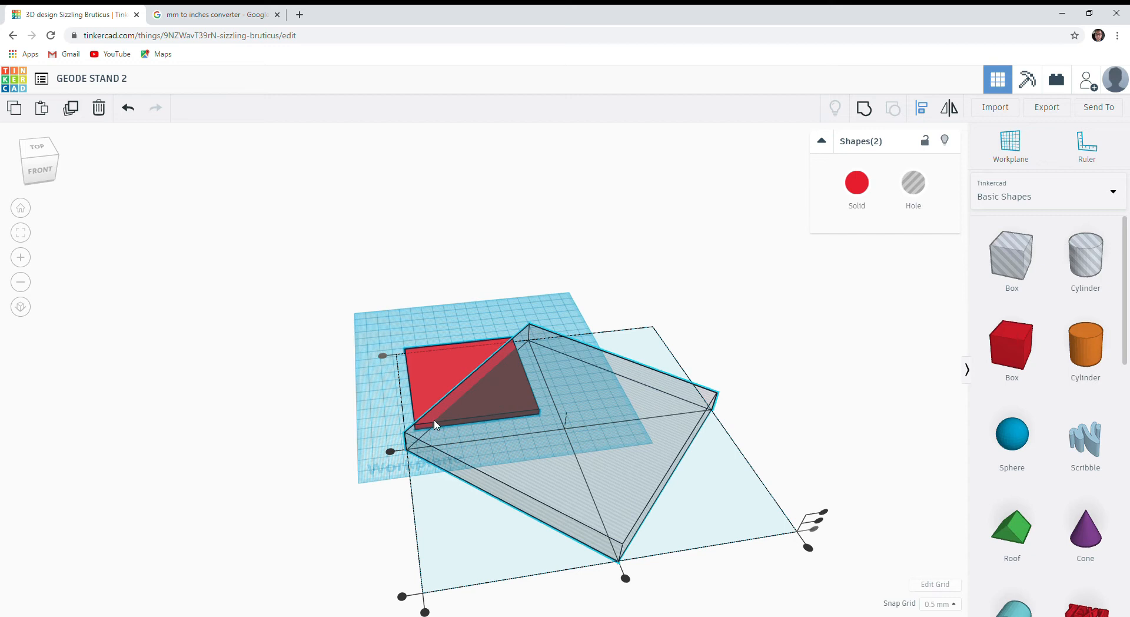
{"action": "left_click", "coordinate": [529, 304]}
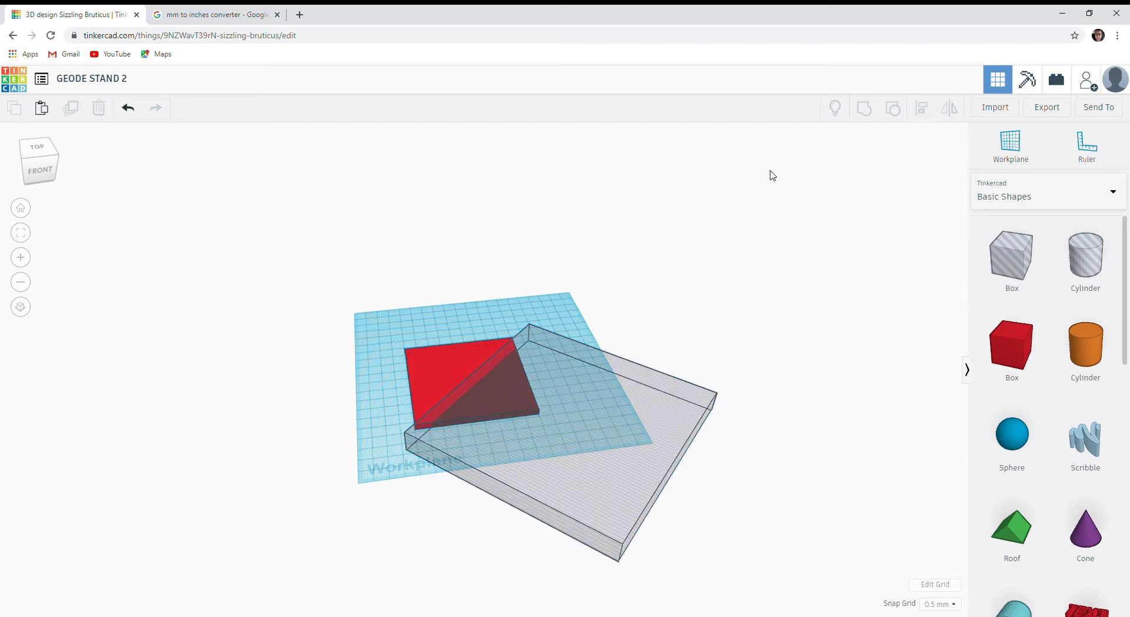
Group the plate with the hole box to cut the plate diagonally into a triangular piece.
{"action": "left_click_drag", "start_coordinate": [453, 310], "coordinate": [557, 419]}
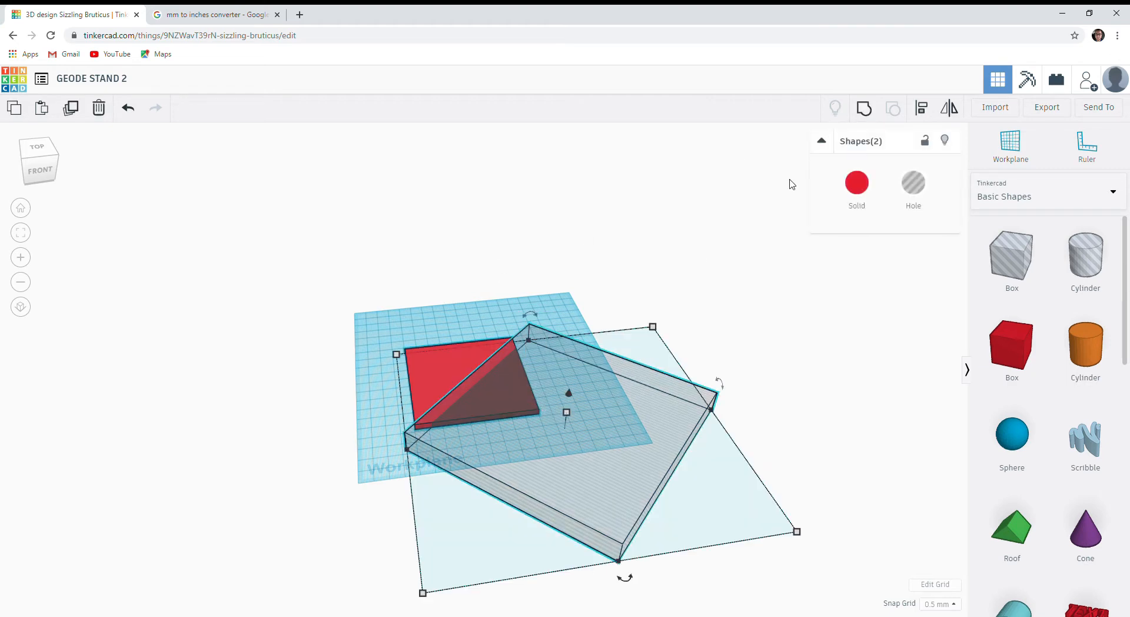
{"action": "left_click", "coordinate": [865, 118]}
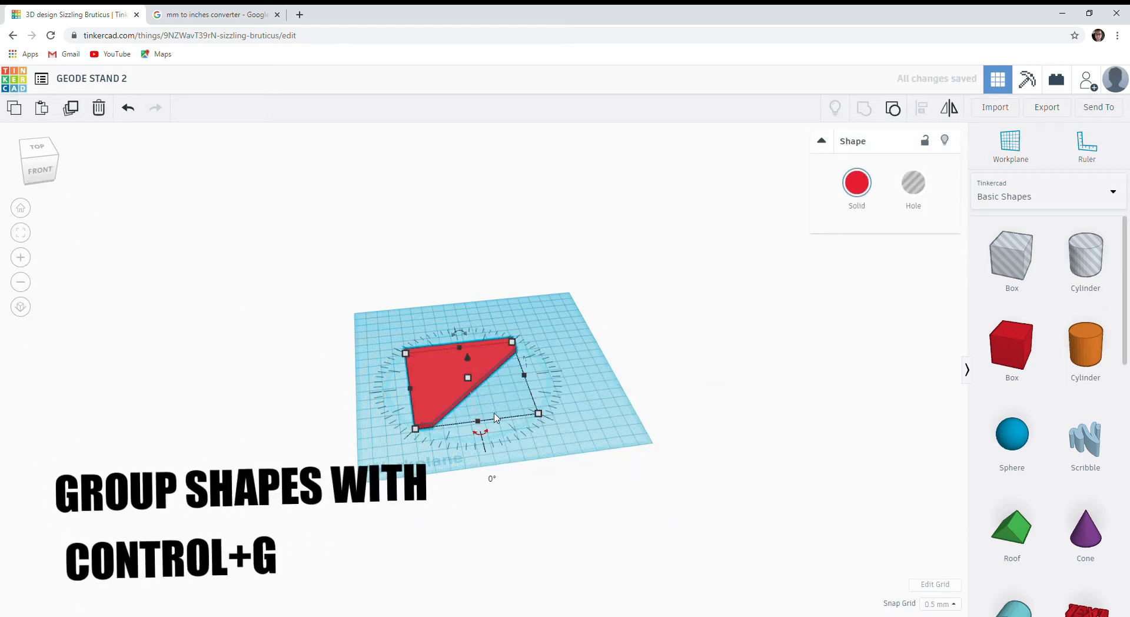
{"action": "scroll", "coordinate": [494, 415], "scroll_direction": "up", "scroll_amount": 5}
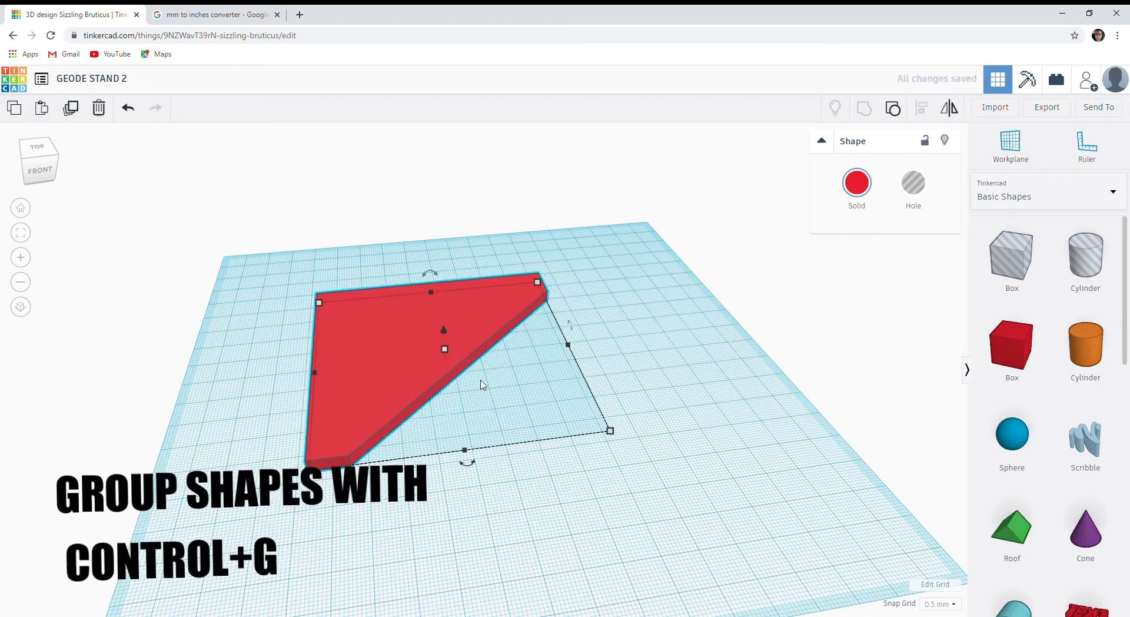
Place a ruler in front of the cut plate and rotate the plate 45° so its long side faces the front.
{"action": "left_click", "coordinate": [1086, 142]}
{"action": "left_click", "coordinate": [331, 505]}
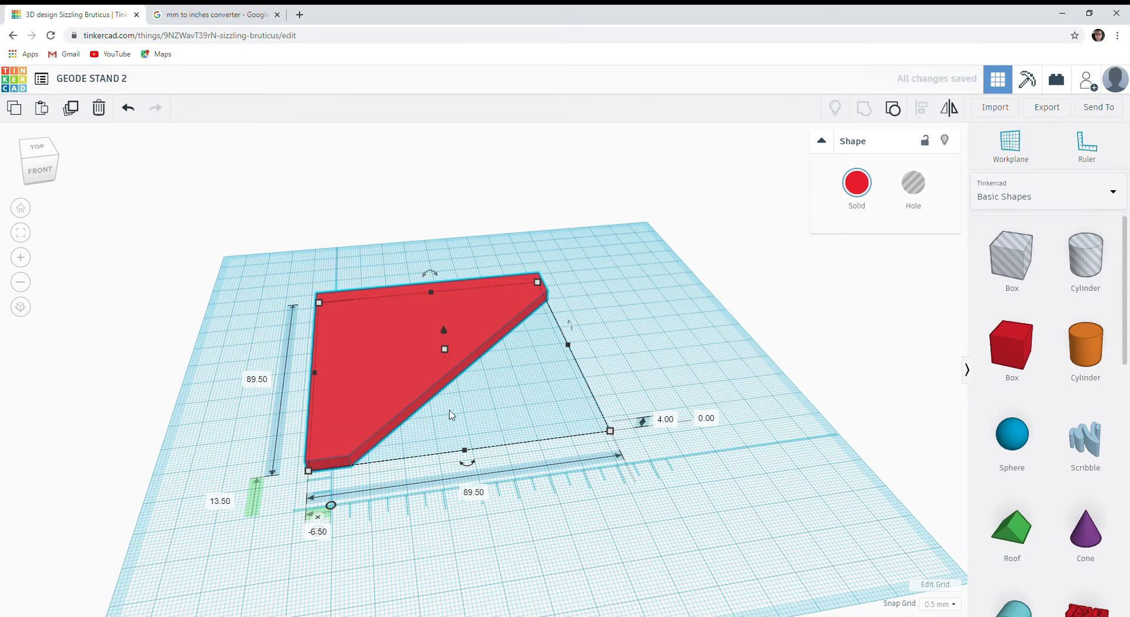
{"action": "right_click_drag", "start_coordinate": [541, 300], "coordinate": [528, 330]}
{"action": "left_click_drag", "start_coordinate": [456, 486], "coordinate": [353, 503]}
{"action": "left_click", "coordinate": [191, 20]}
{"action": "left_click", "coordinate": [105, 19]}
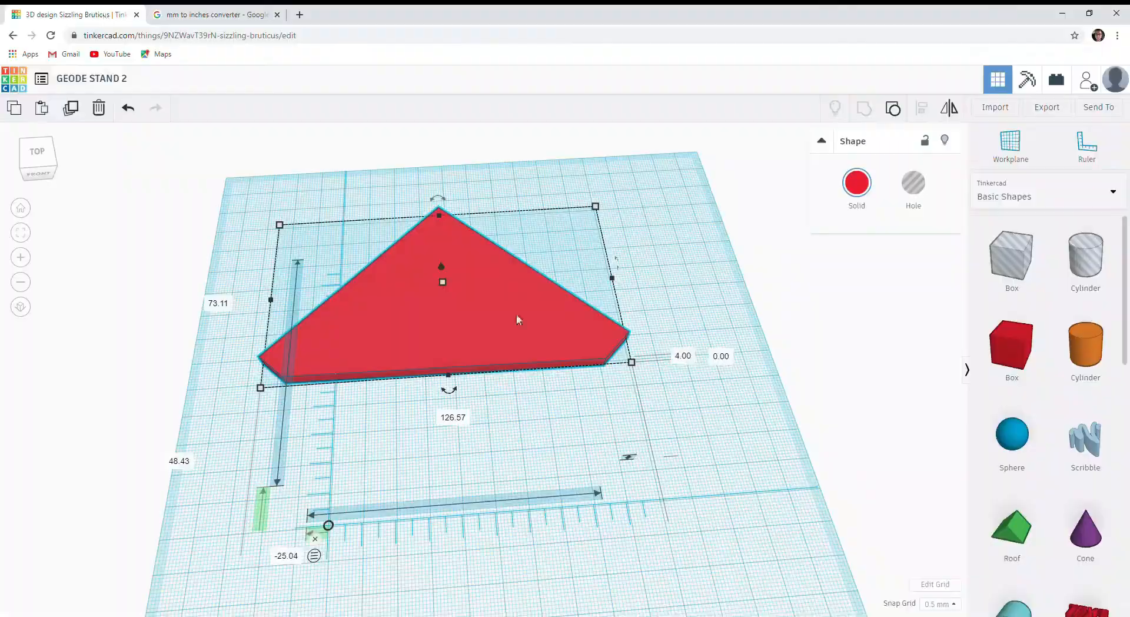
{"action": "left_click_drag", "start_coordinate": [420, 308], "coordinate": [470, 332]}
{"action": "right_click_drag", "start_coordinate": [536, 440], "coordinate": [563, 419]}
Add an Extrusion shape from the Featured shape generators in front of the triangular plate, and remove the ruler.
{"action": "left_click", "coordinate": [1105, 192]}
{"action": "left_click", "coordinate": [1001, 386]}
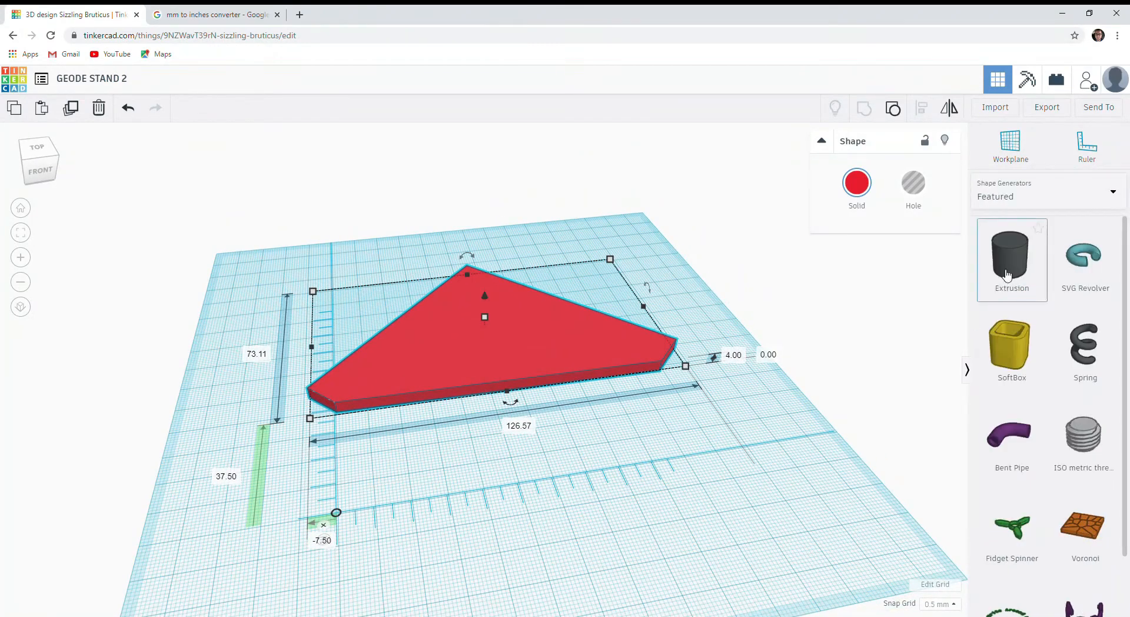
{"action": "left_click_drag", "start_coordinate": [1014, 268], "coordinate": [507, 433]}
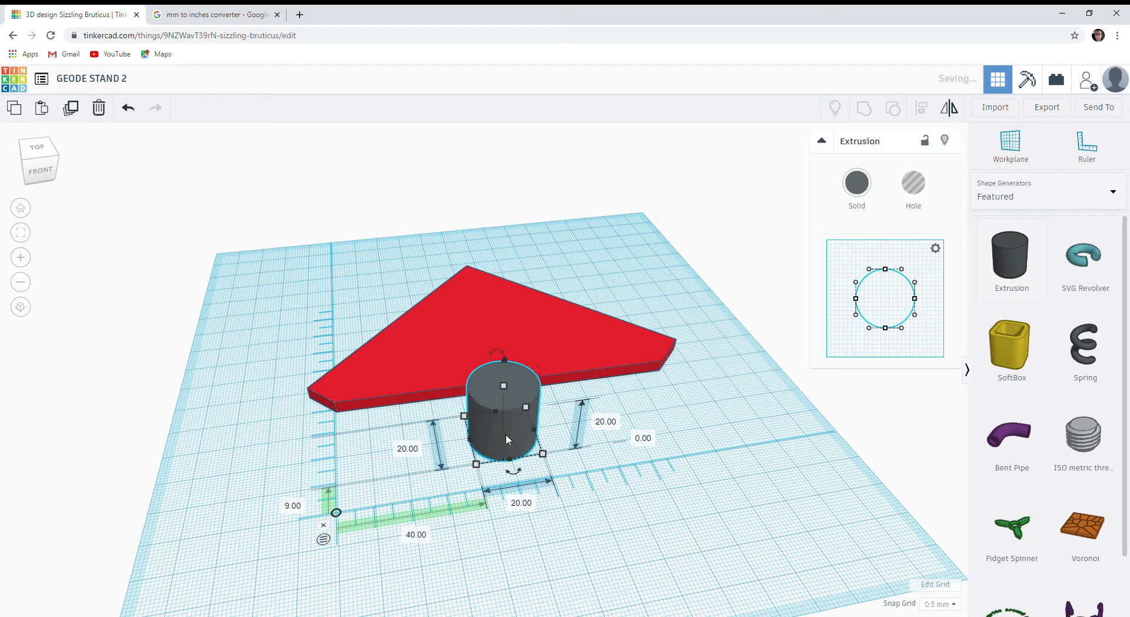
{"action": "left_click", "coordinate": [323, 524]}
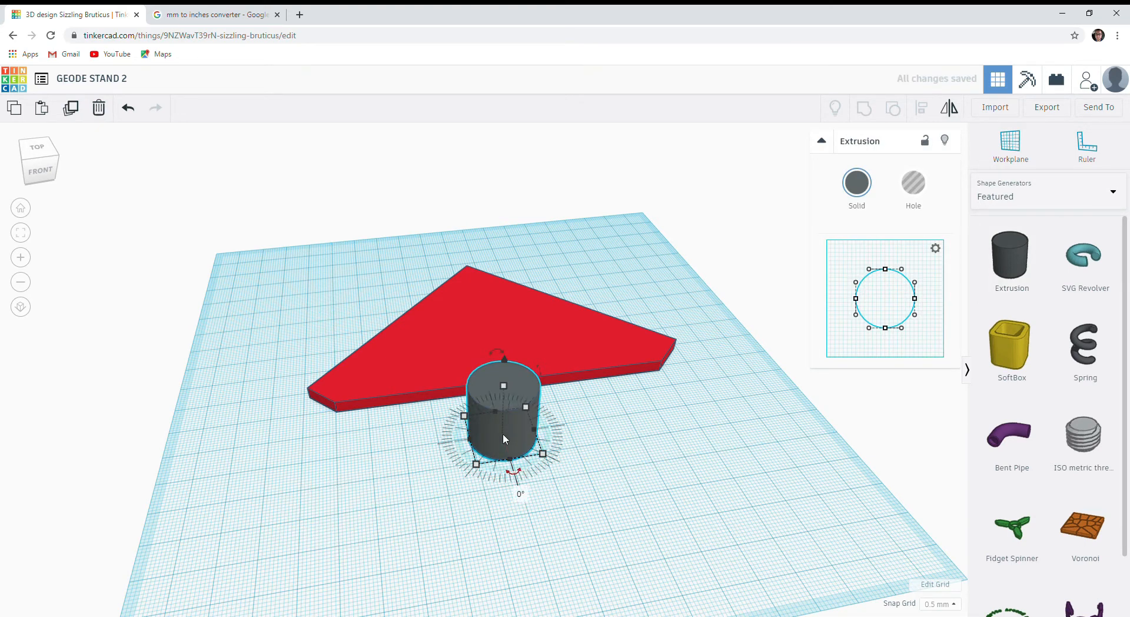
{"action": "left_click_drag", "start_coordinate": [513, 435], "coordinate": [486, 480]}
{"action": "right_click_drag", "start_coordinate": [549, 532], "coordinate": [577, 494]}
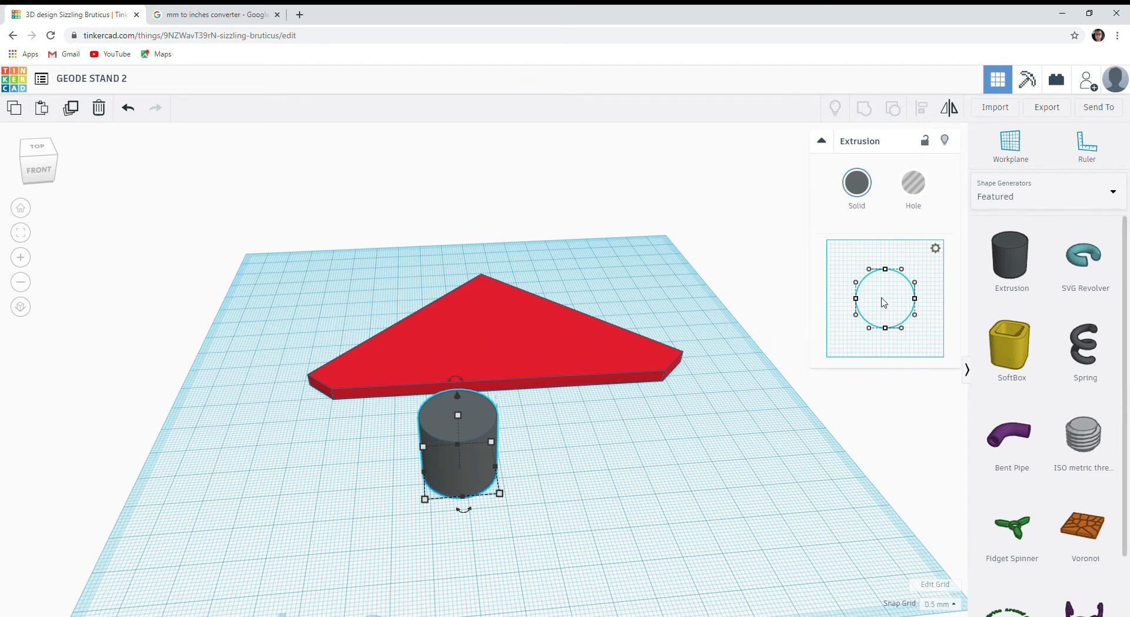
Flatten one side of the Extrusion's circular profile to make it a D shape.
{"action": "left_click_drag", "start_coordinate": [861, 299], "coordinate": [875, 301]}
{"action": "left_click", "coordinate": [915, 299]}
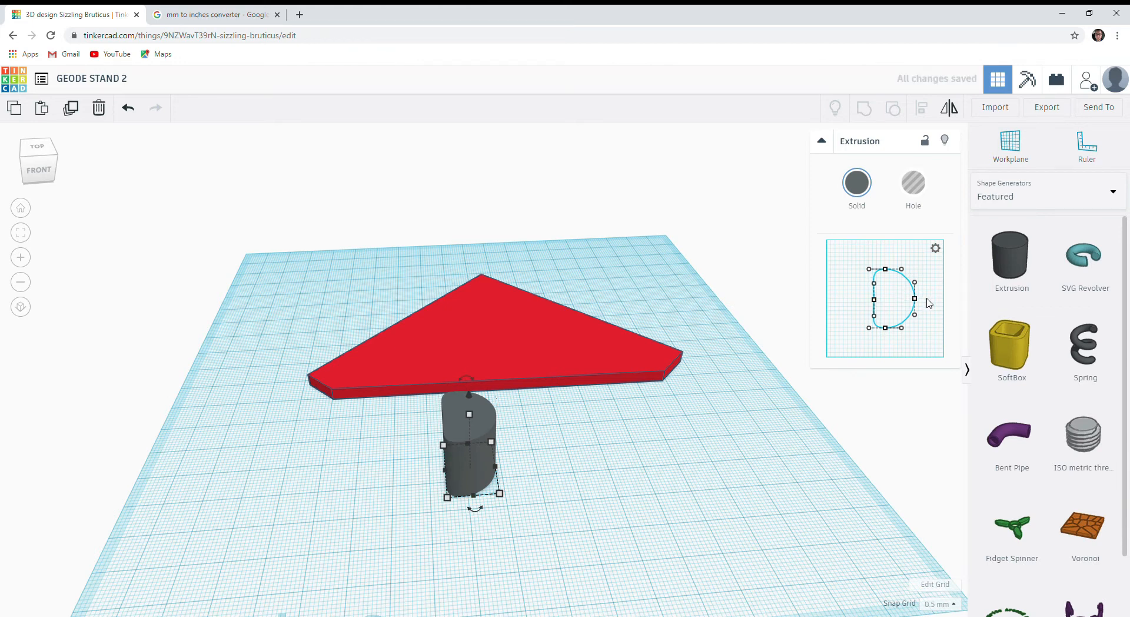
{"action": "left_click_drag", "start_coordinate": [875, 301], "coordinate": [876, 300]}
{"action": "left_click_drag", "start_coordinate": [466, 378], "coordinate": [393, 439]}
{"action": "right_click_drag", "start_coordinate": [583, 483], "coordinate": [683, 503]}
{"action": "left_click_drag", "start_coordinate": [874, 283], "coordinate": [872, 275]}
{"action": "key", "text": "ctrl+z"}
{"action": "right_click_drag", "start_coordinate": [704, 420], "coordinate": [618, 489]}
{"action": "left_click_drag", "start_coordinate": [909, 315], "coordinate": [851, 330]}
{"action": "right_click_drag", "start_coordinate": [530, 529], "coordinate": [541, 470]}
{"action": "left_click_drag", "start_coordinate": [910, 298], "coordinate": [951, 257]}
{"action": "mouse_move", "coordinate": [895, 270]}
{"action": "left_mouse_down"}
{"action": "mouse_move", "coordinate": [894, 248]}
{"action": "mouse_move", "coordinate": [865, 277]}
{"action": "mouse_move", "coordinate": [909, 286]}
{"action": "left_mouse_up"}
{"action": "right_click_drag", "start_coordinate": [586, 420], "coordinate": [526, 390]}
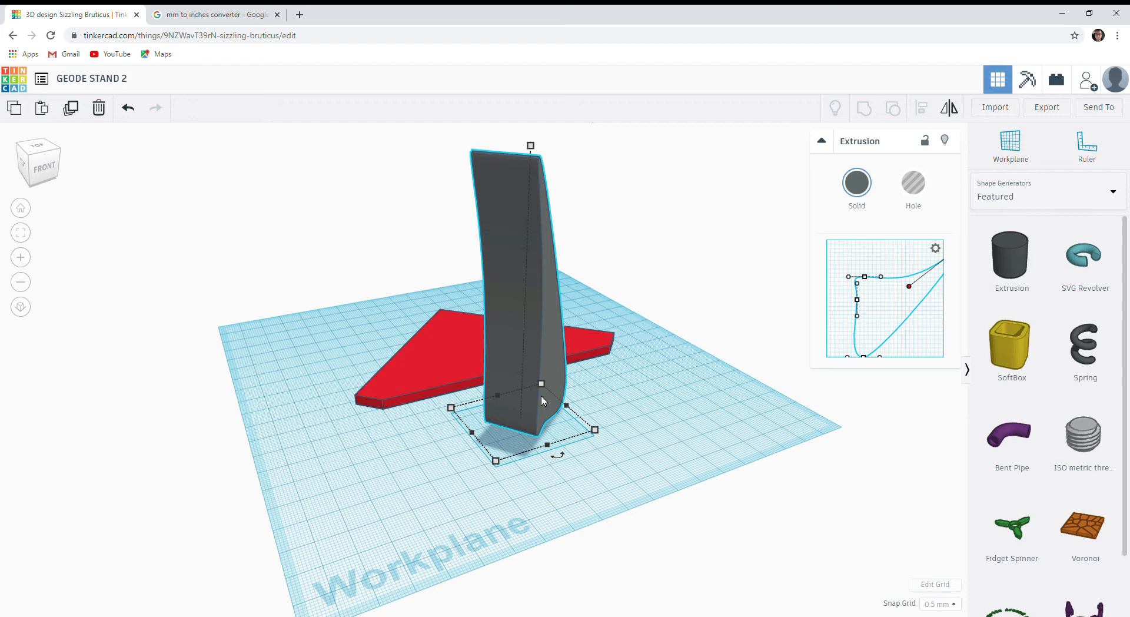
Scale and position the curved upright in front of the triangular plate, and prepare a smaller copy of it.
{"action": "left_click_drag", "start_coordinate": [553, 359], "coordinate": [700, 404], "text": "alt"}
{"action": "right_click_drag", "start_coordinate": [700, 404], "coordinate": [650, 379]}
{"action": "left_click_drag", "start_coordinate": [542, 464], "coordinate": [606, 430], "text": "shift"}
{"action": "right_click_drag", "start_coordinate": [666, 456], "coordinate": [662, 424]}
{"action": "left_click_drag", "start_coordinate": [589, 543], "coordinate": [588, 376]}
{"action": "right_click_drag", "start_coordinate": [612, 377], "coordinate": [589, 412]}
{"action": "left_click_drag", "start_coordinate": [624, 212], "coordinate": [555, 272]}
{"action": "right_click_drag", "start_coordinate": [565, 294], "coordinate": [626, 406]}
{"action": "left_click_drag", "start_coordinate": [641, 500], "coordinate": [535, 425]}
{"action": "right_click_drag", "start_coordinate": [595, 450], "coordinate": [618, 427]}
Turn the smaller copy into a hole within the curved upright and adjust the pointed tip of its profile.
{"action": "left_click", "coordinate": [914, 183]}
{"action": "left_click_drag", "start_coordinate": [468, 518], "coordinate": [491, 471]}
{"action": "right_click_drag", "start_coordinate": [547, 547], "coordinate": [677, 565]}
{"action": "left_click_drag", "start_coordinate": [547, 447], "coordinate": [579, 482]}
{"action": "left_click_drag", "start_coordinate": [562, 553], "coordinate": [632, 575]}
{"action": "left_click_drag", "start_coordinate": [589, 523], "coordinate": [485, 451]}
{"action": "right_click_drag", "start_coordinate": [548, 512], "coordinate": [472, 450]}
{"action": "left_click_drag", "start_coordinate": [449, 378], "coordinate": [439, 377]}
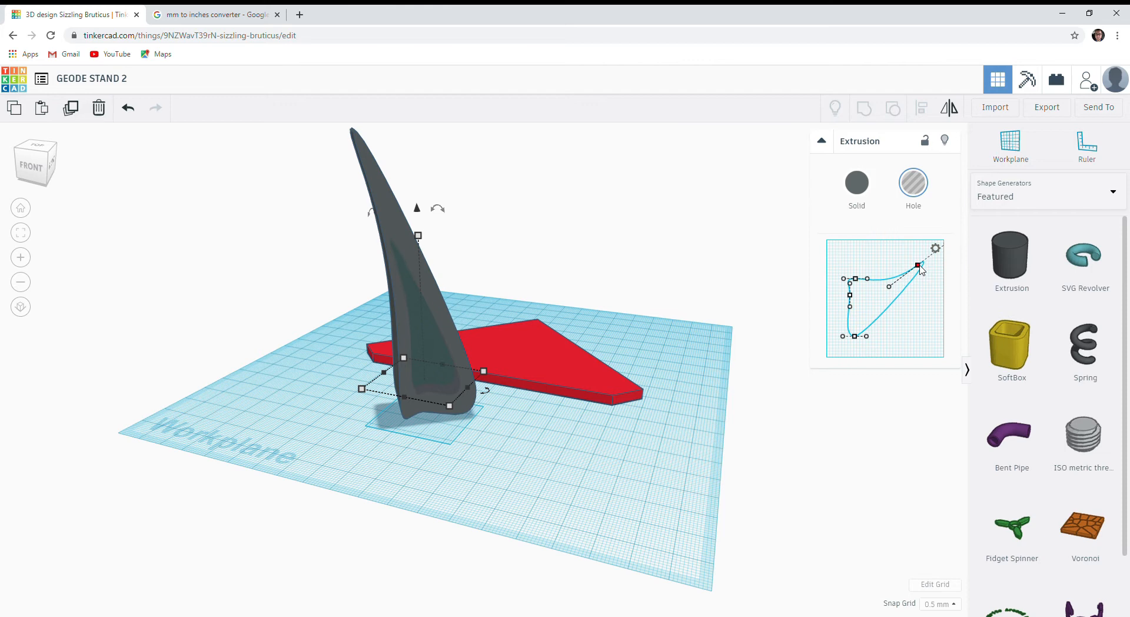
{"action": "left_click_drag", "start_coordinate": [920, 269], "coordinate": [923, 271]}
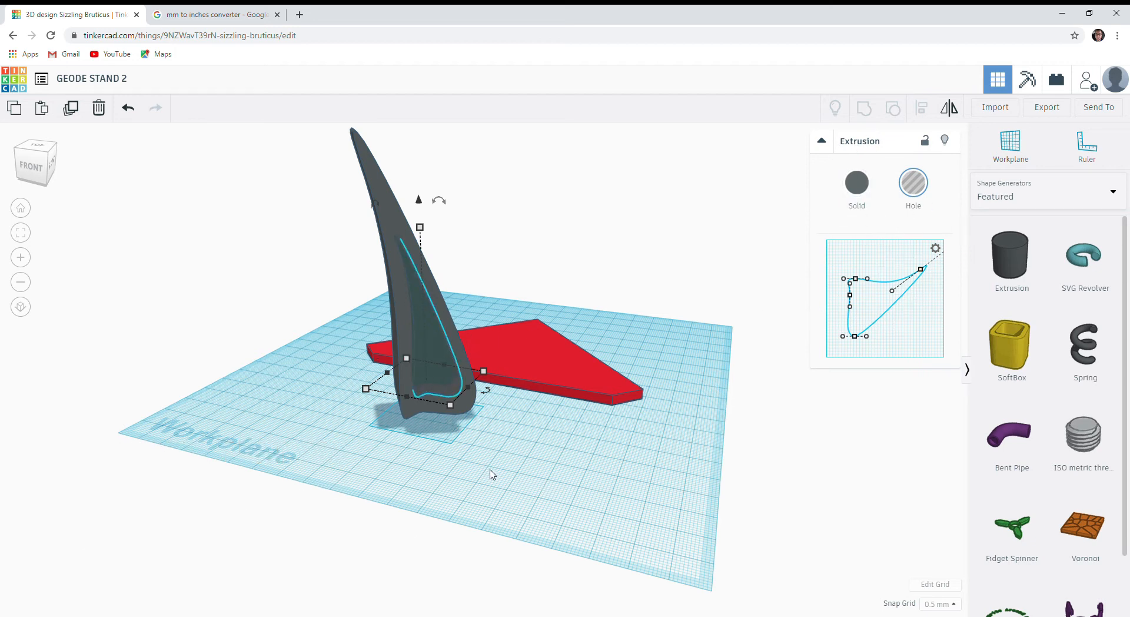
{"action": "right_click_drag", "start_coordinate": [505, 474], "coordinate": [373, 436]}
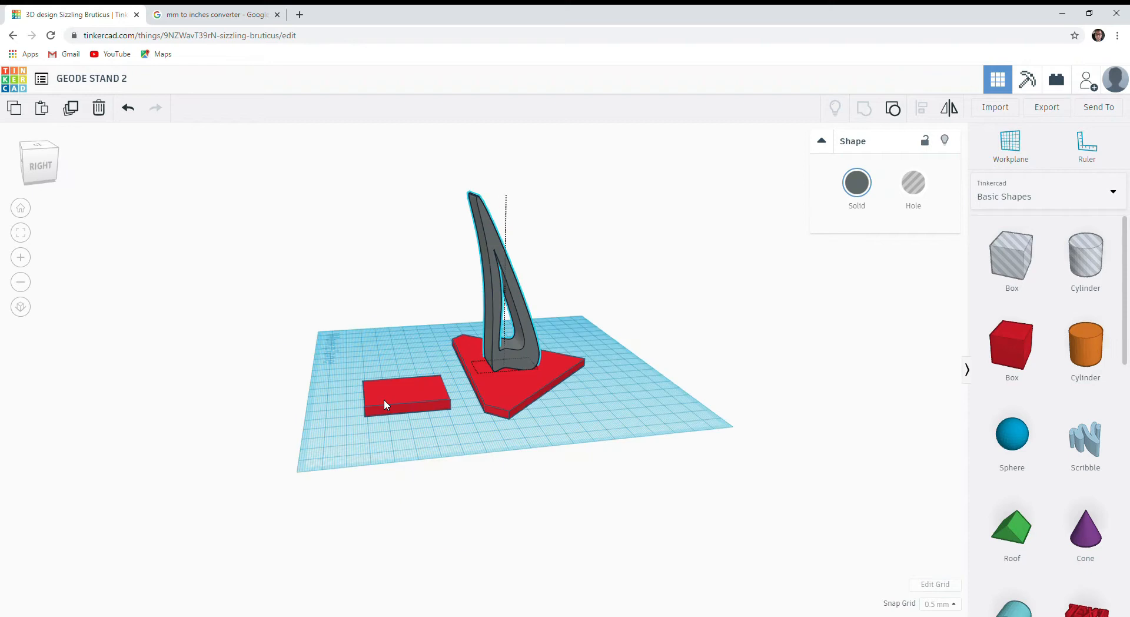
Check the conversion of 9 inches to millimetres and make the curved upright taller over the triangular base.
{"action": "left_click", "coordinate": [386, 405]}
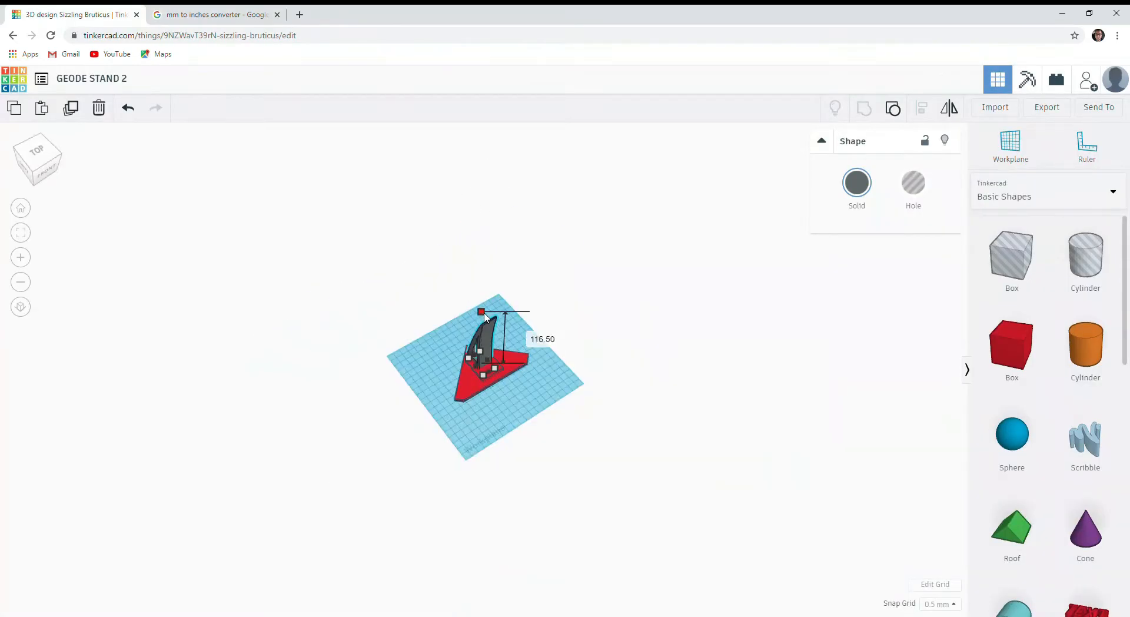
{"action": "left_click_drag", "start_coordinate": [483, 313], "coordinate": [483, 252]}
{"action": "right_click_drag", "start_coordinate": [412, 377], "coordinate": [552, 330]}
{"action": "scroll", "coordinate": [182, 389], "scroll_direction": "up", "scroll_amount": 4}
{"action": "scroll", "coordinate": [424, 358], "scroll_direction": "up", "scroll_amount": 10}
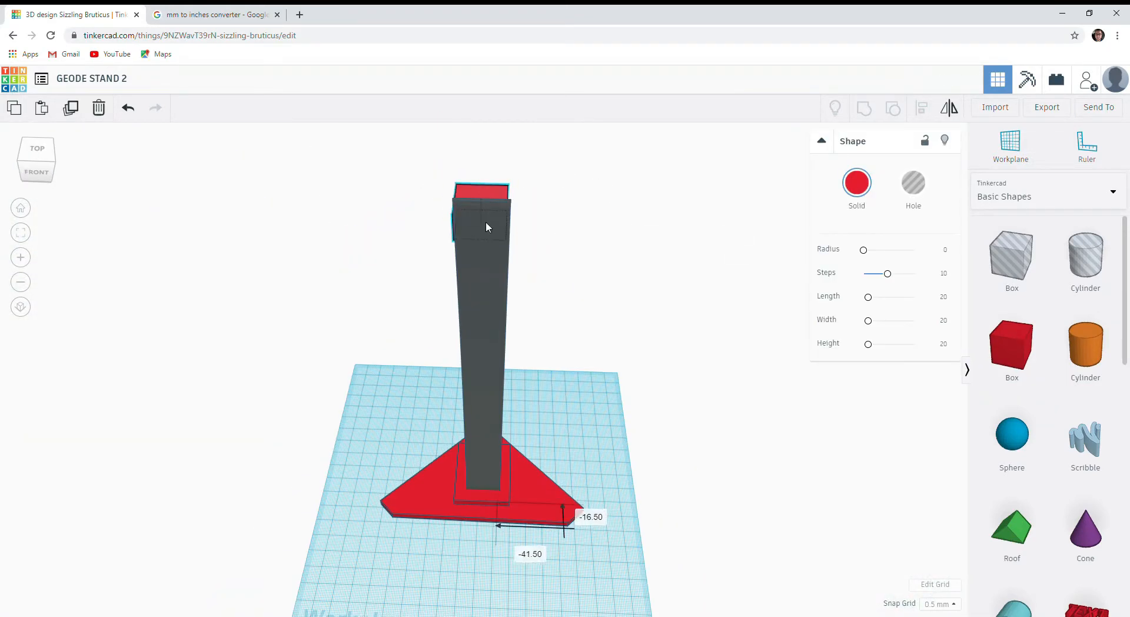
Delete the 20 mm box at the upright's tip and add a new box on the workplane near the base.
{"action": "right_click_drag", "start_coordinate": [485, 221], "coordinate": [588, 284]}
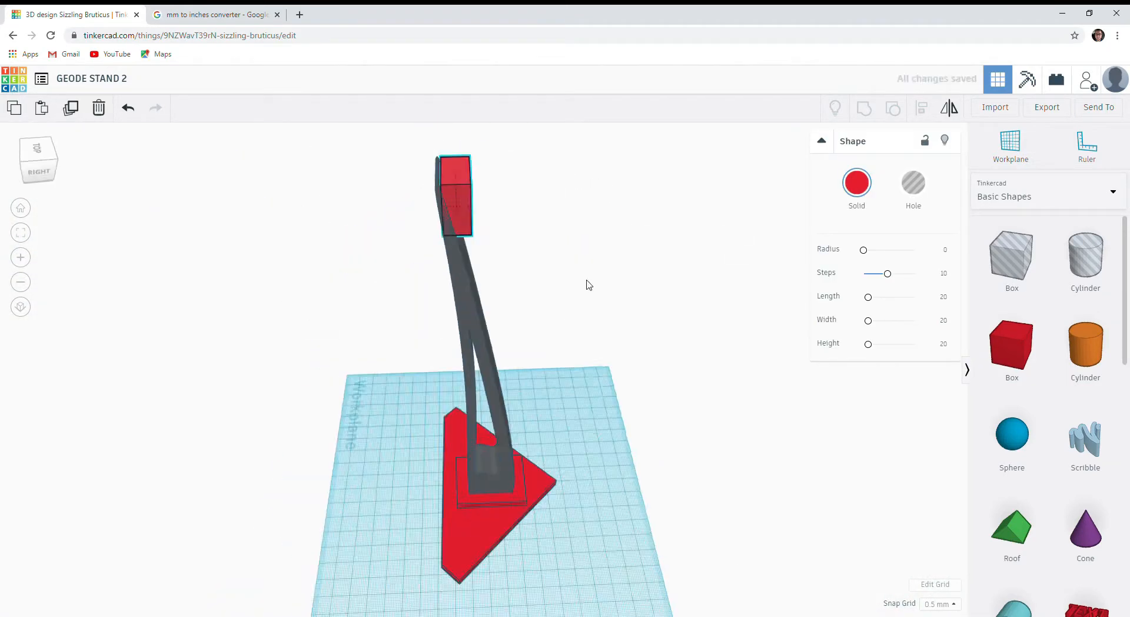
{"action": "key", "text": "Delete"}
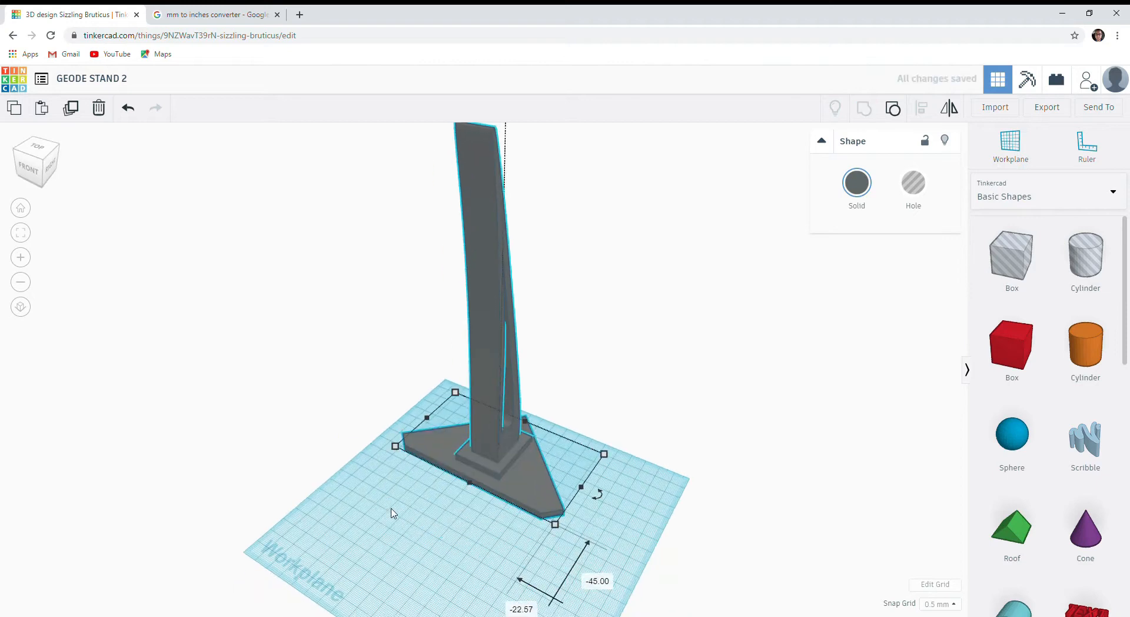
{"action": "left_click_drag", "start_coordinate": [1012, 344], "coordinate": [411, 584]}
{"action": "left_click", "coordinate": [530, 524]}
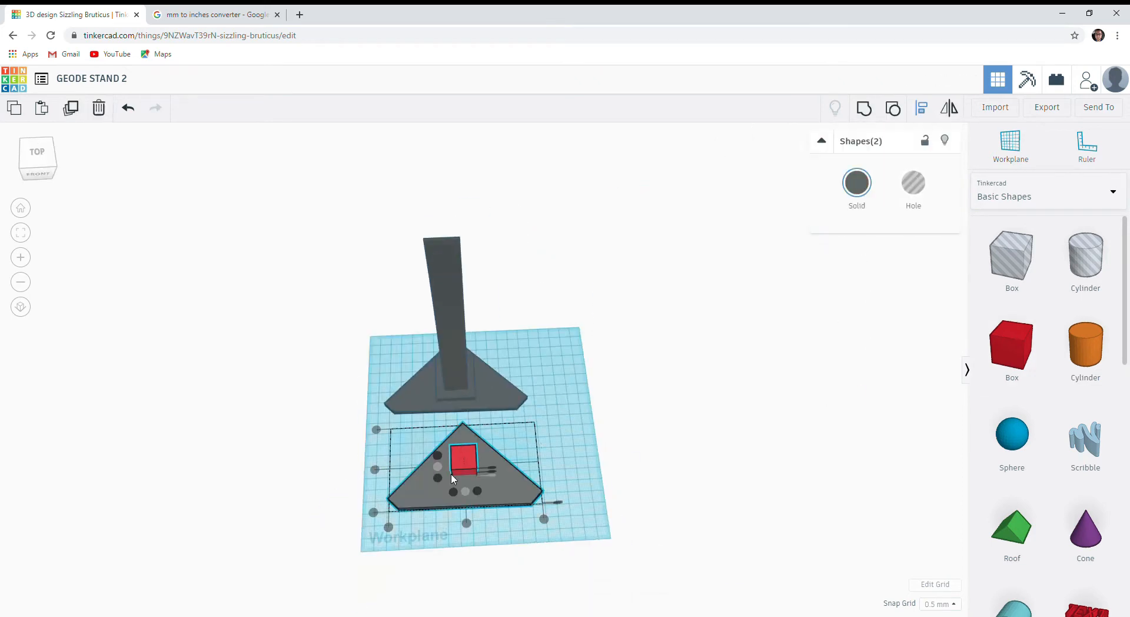
{"action": "left_click", "coordinate": [467, 474]}
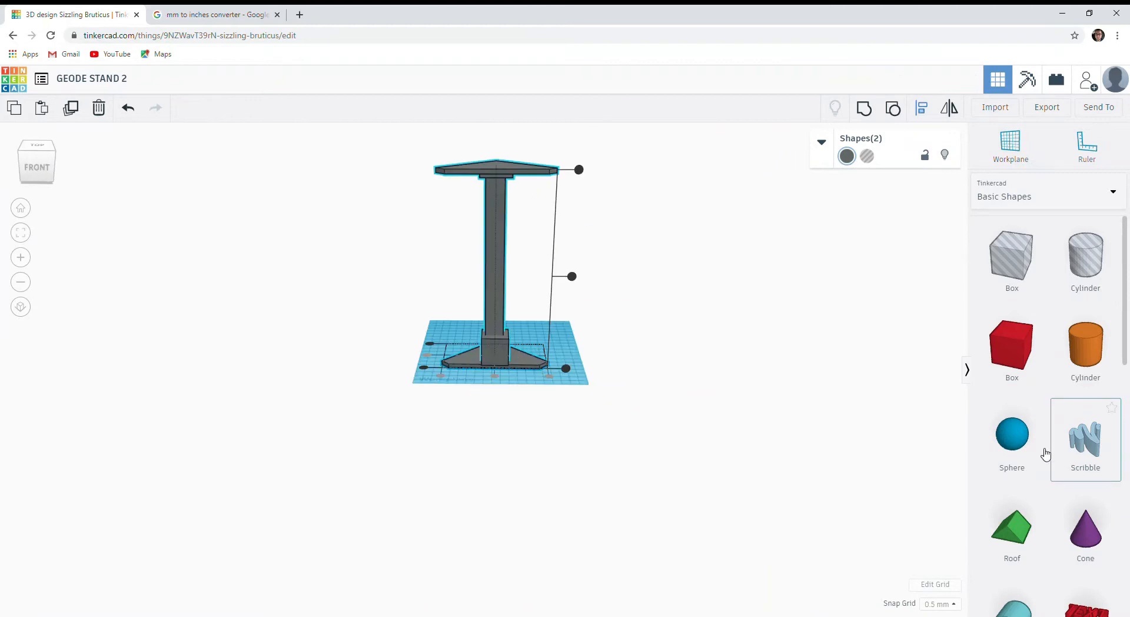
Add a Text shape beside the stand and set its text to OHIO.
{"action": "scroll", "coordinate": [1057, 342], "scroll_direction": "down", "scroll_amount": 7}
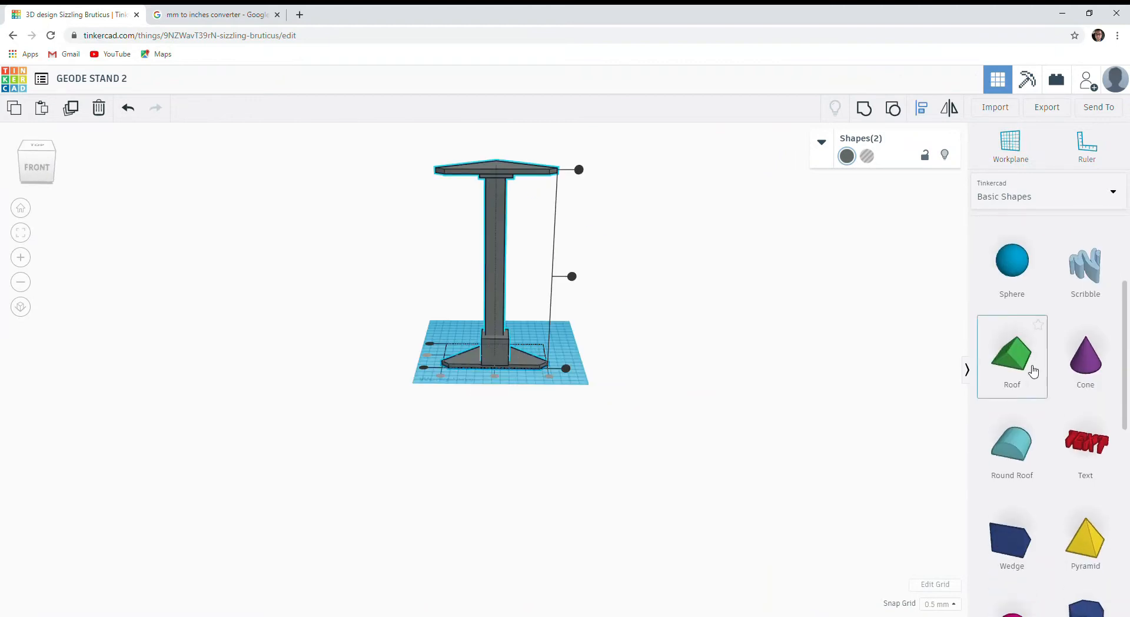
{"action": "scroll", "coordinate": [1071, 294], "scroll_direction": "up", "scroll_amount": 1}
{"action": "left_click", "coordinate": [564, 313]}
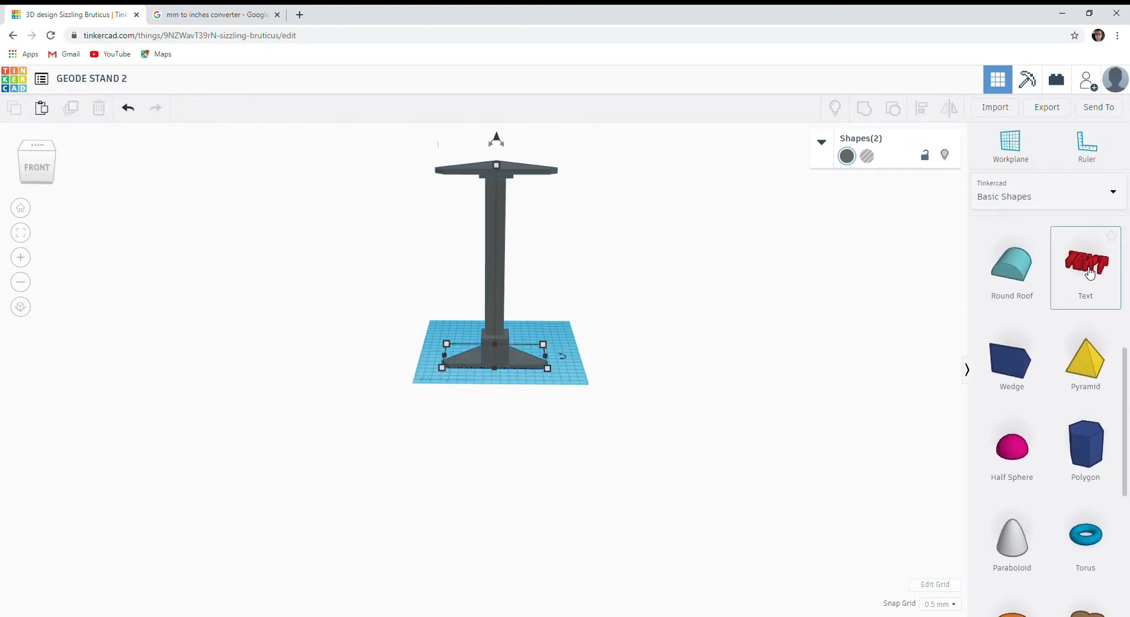
{"action": "left_click_drag", "start_coordinate": [553, 340], "coordinate": [543, 335]}
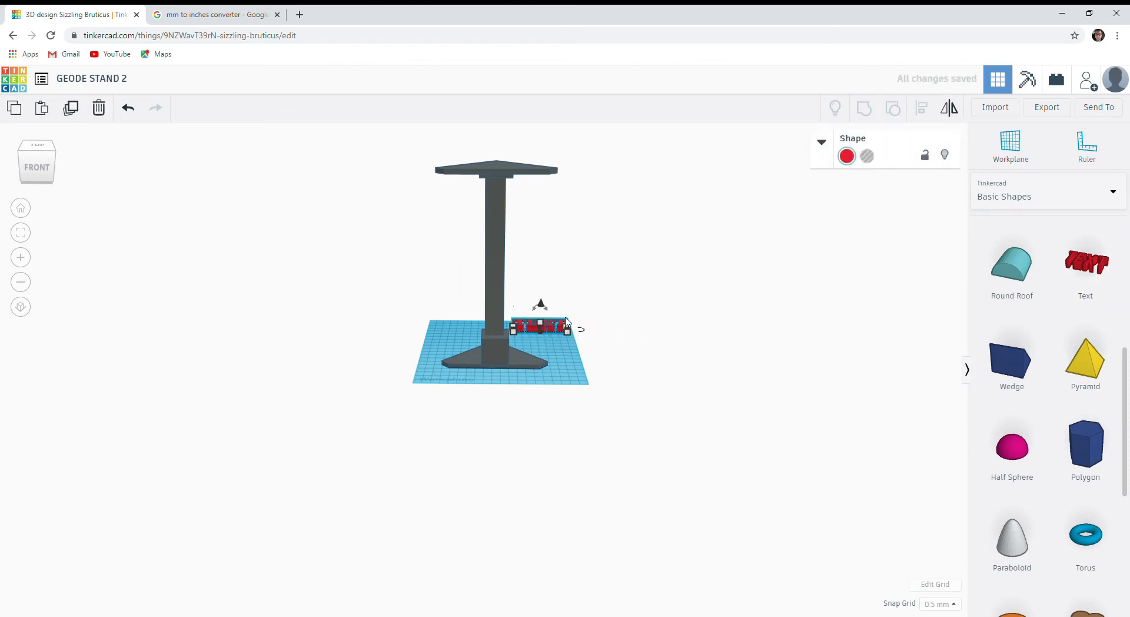
{"action": "left_click", "coordinate": [821, 145]}
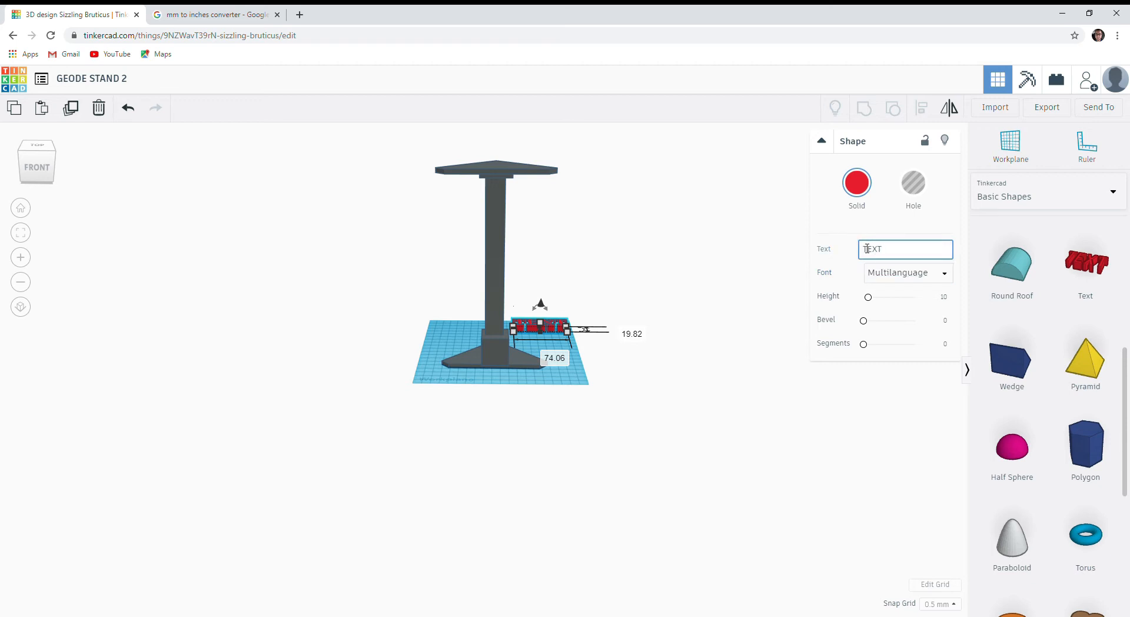
{"action": "left_click", "coordinate": [822, 143]}
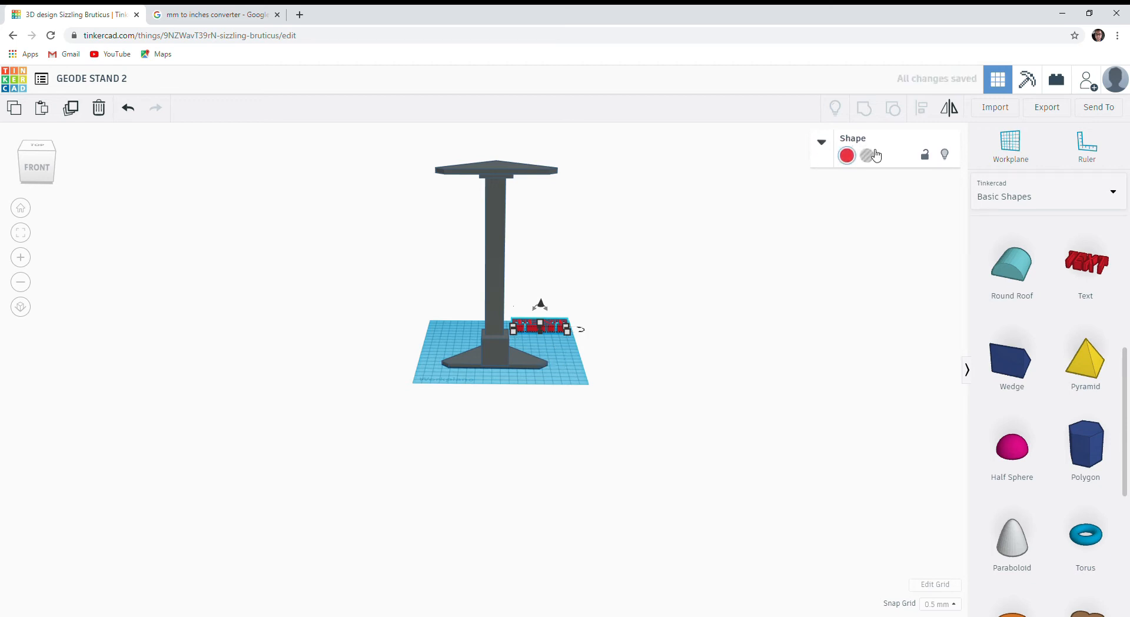
{"action": "left_click", "coordinate": [822, 143]}
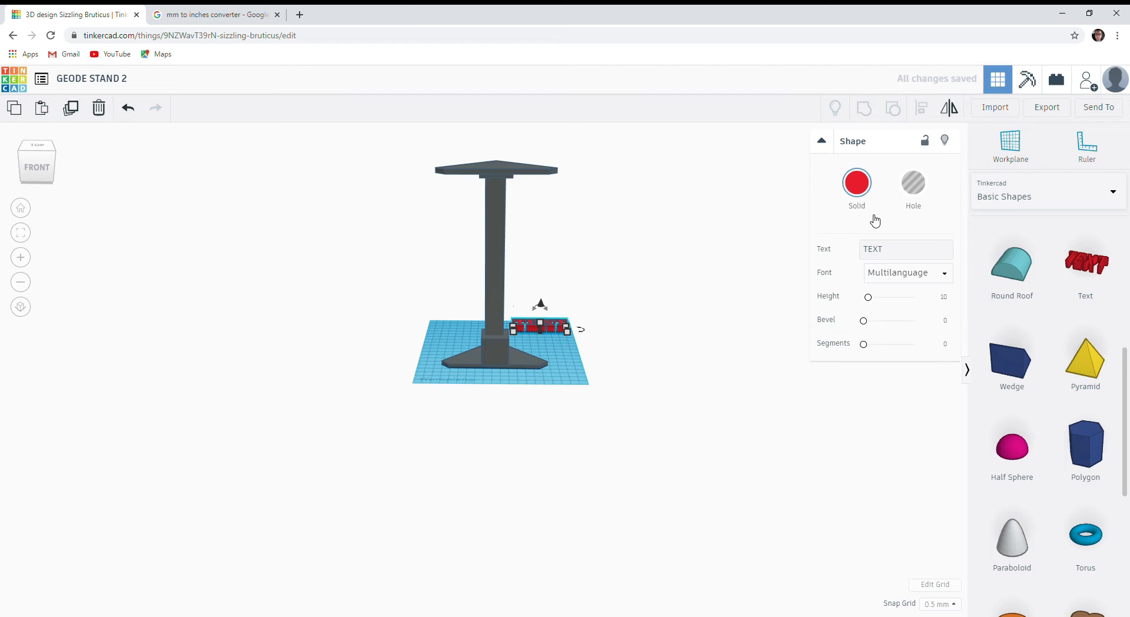
{"action": "key", "text": "BackSpace"}
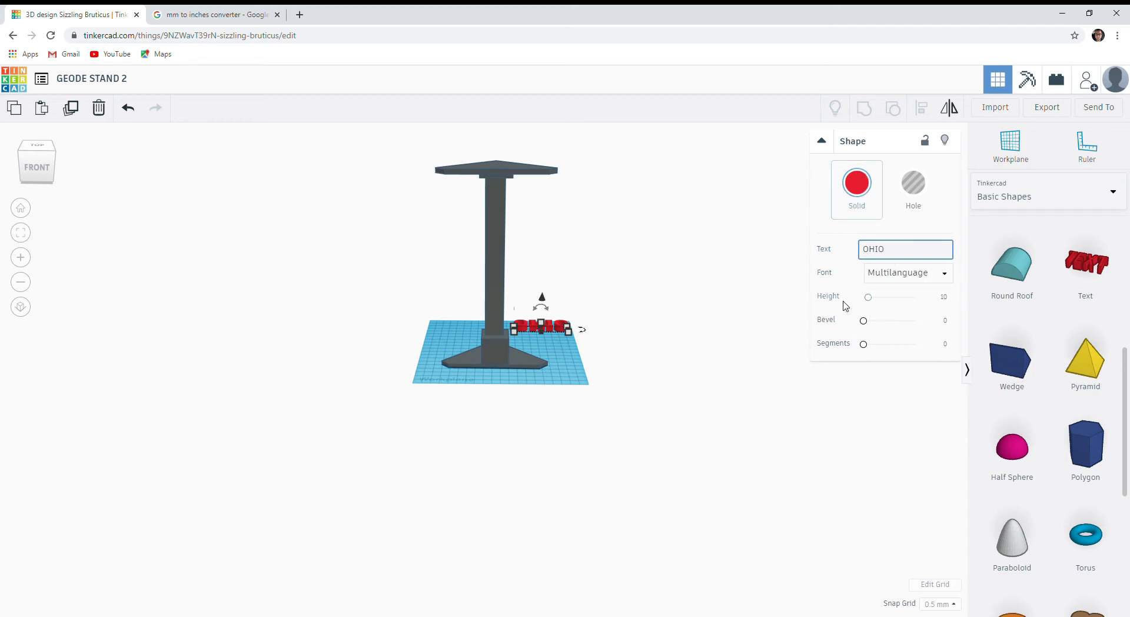
{"action": "left_click", "coordinate": [781, 345]}
Add a second Text shape in front of OHIO and set its text to CAVERNS.
{"action": "left_click_drag", "start_coordinate": [1067, 269], "coordinate": [542, 343]}
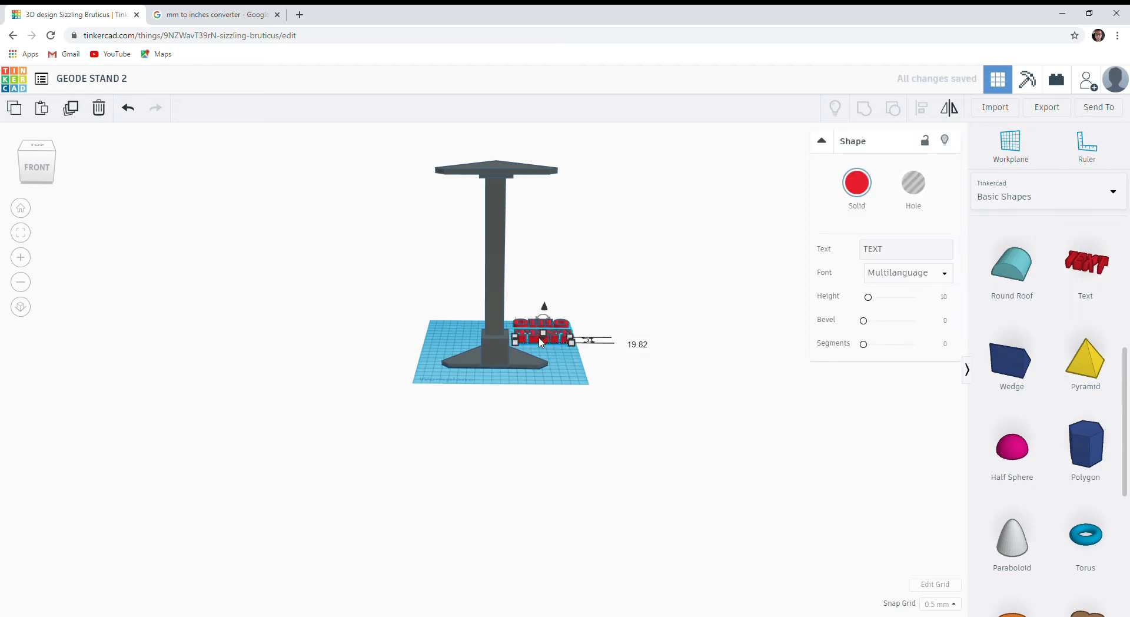
{"action": "left_click", "coordinate": [903, 257]}
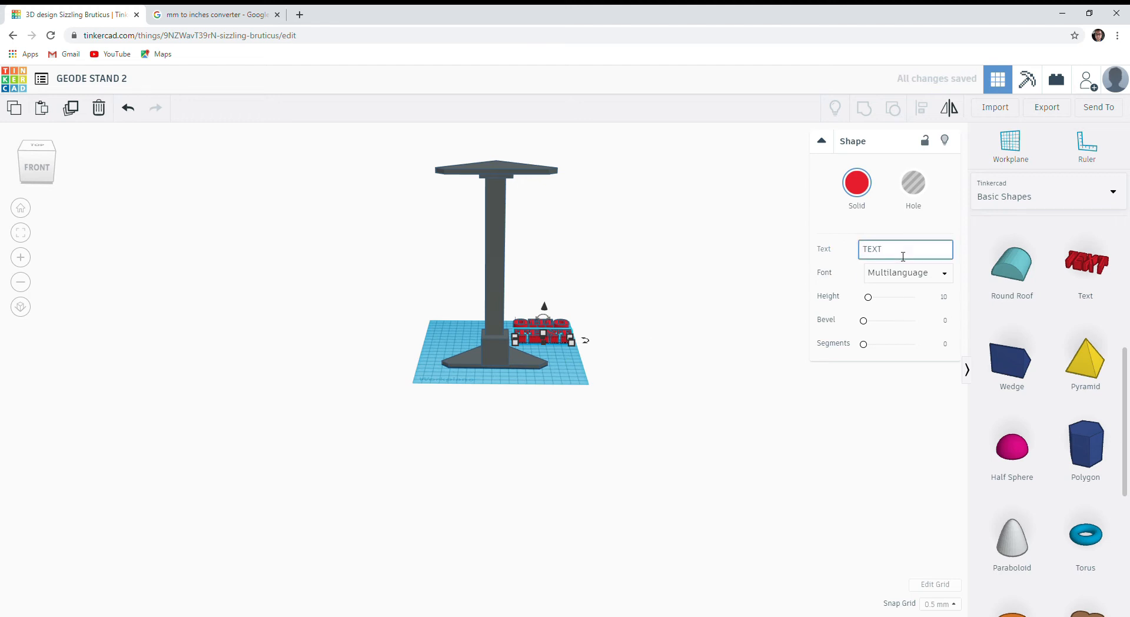
{"action": "type", "text": "CAVERNS"}
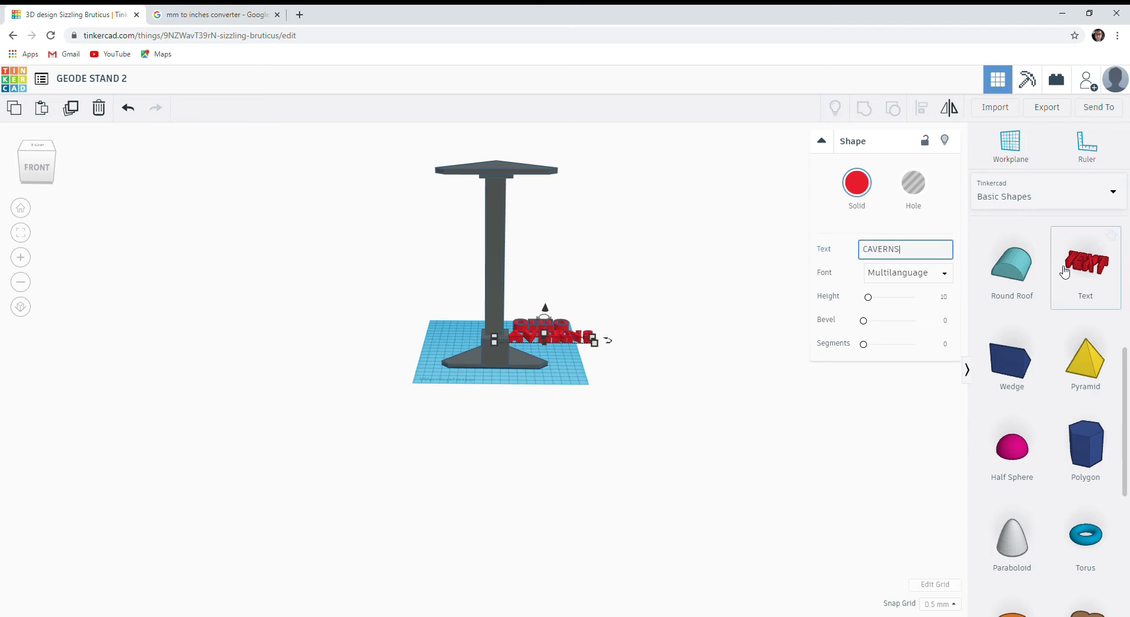
Add a third Text shape on the other side of the stand and set its text to 2020.
{"action": "left_click_drag", "start_coordinate": [1087, 268], "coordinate": [854, 277]}
{"action": "left_click_drag", "start_coordinate": [765, 297], "coordinate": [450, 330]}
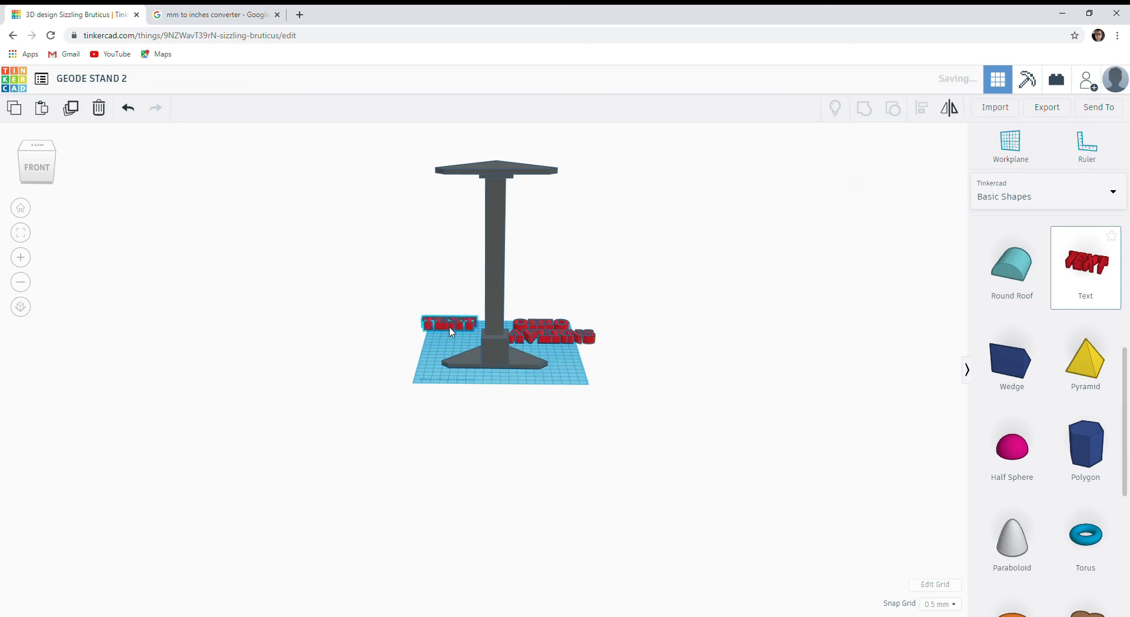
{"action": "left_click", "coordinate": [897, 255]}
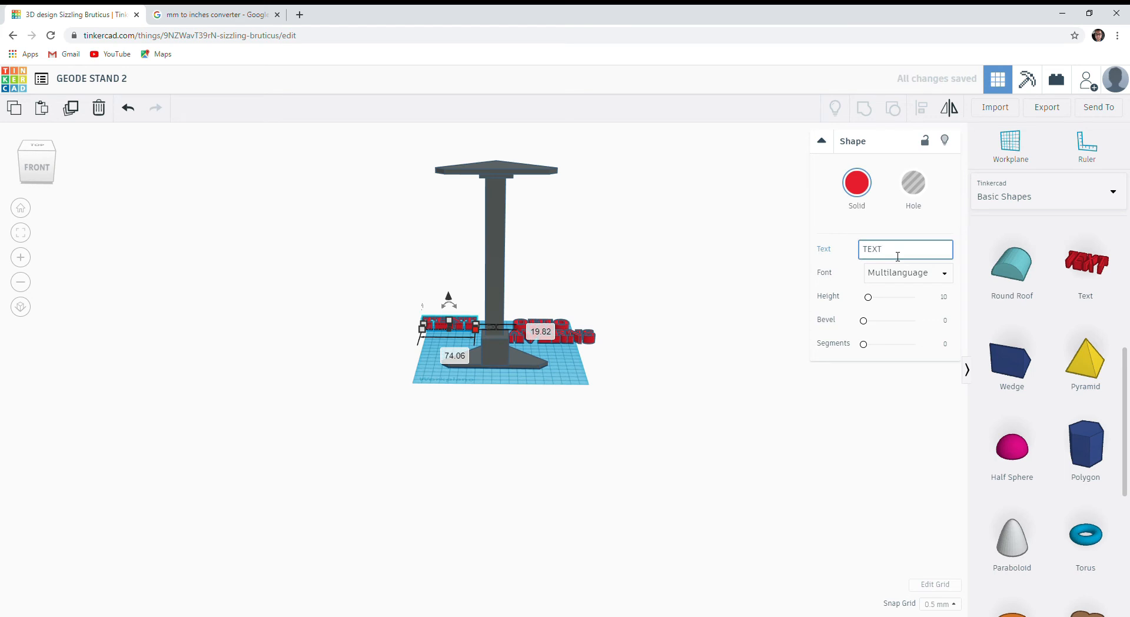
{"action": "key", "text": "BackSpace"}
{"action": "key", "text": "BackSpace"}
{"action": "key", "text": "BackSpace"}
{"action": "key", "text": "BackSpace"}
{"action": "type", "text": "2020"}
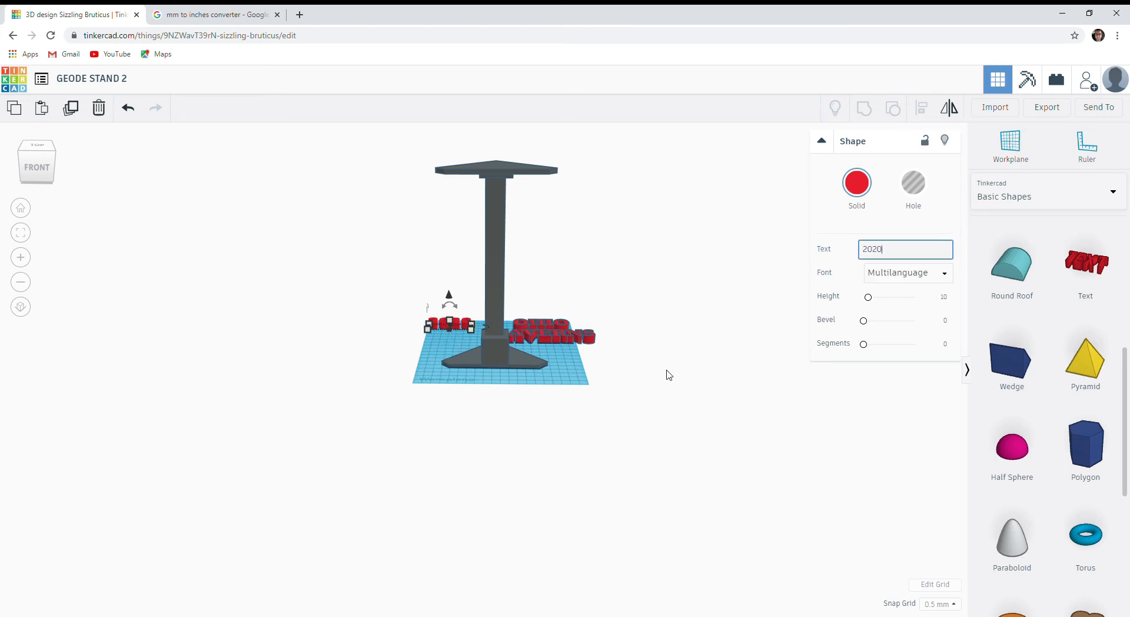
Move the OHIO hole text in front of the stand's block and size it to 25 mm wide and 2 mm deep.
{"action": "scroll", "coordinate": [598, 426], "scroll_direction": "up", "scroll_amount": 3}
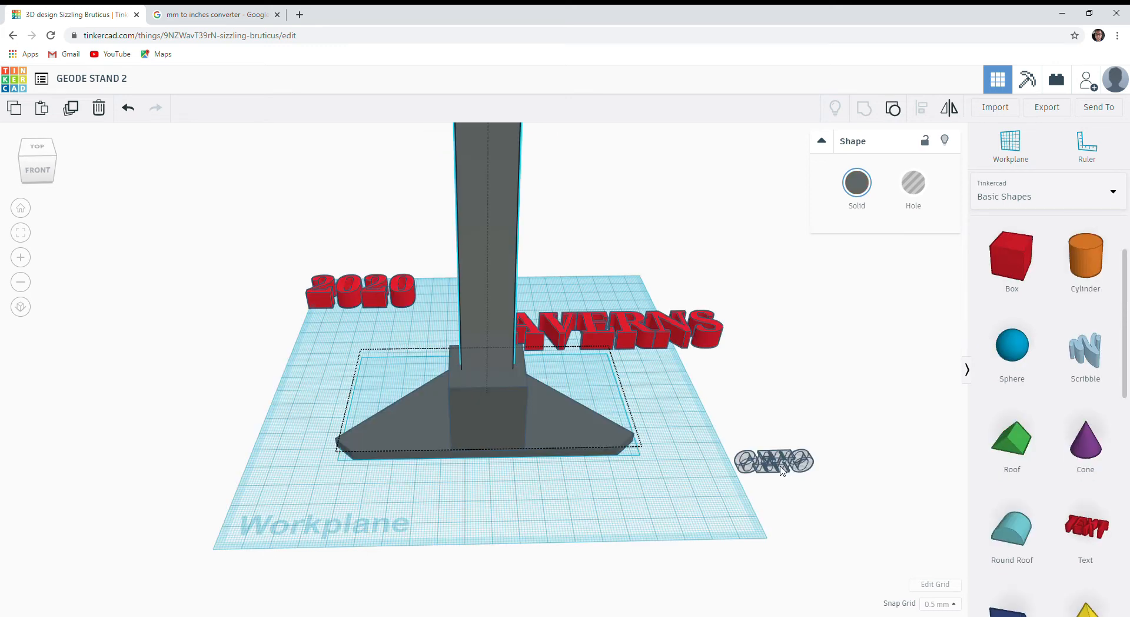
{"action": "left_click_drag", "start_coordinate": [774, 462], "coordinate": [500, 451]}
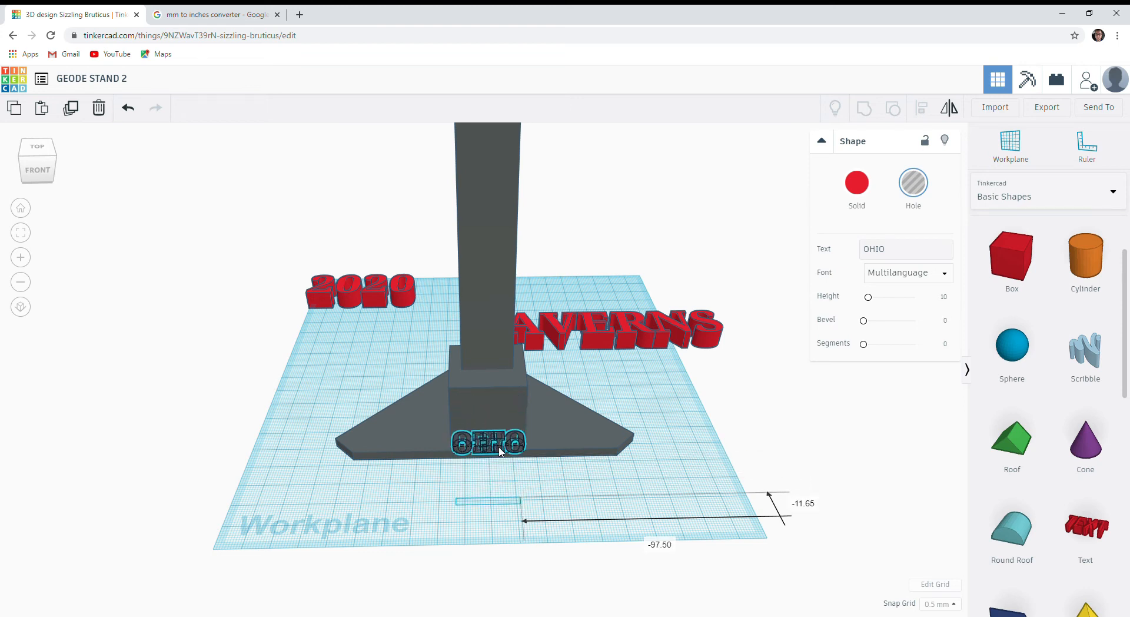
{"action": "right_click_drag", "start_coordinate": [504, 483], "coordinate": [487, 513]}
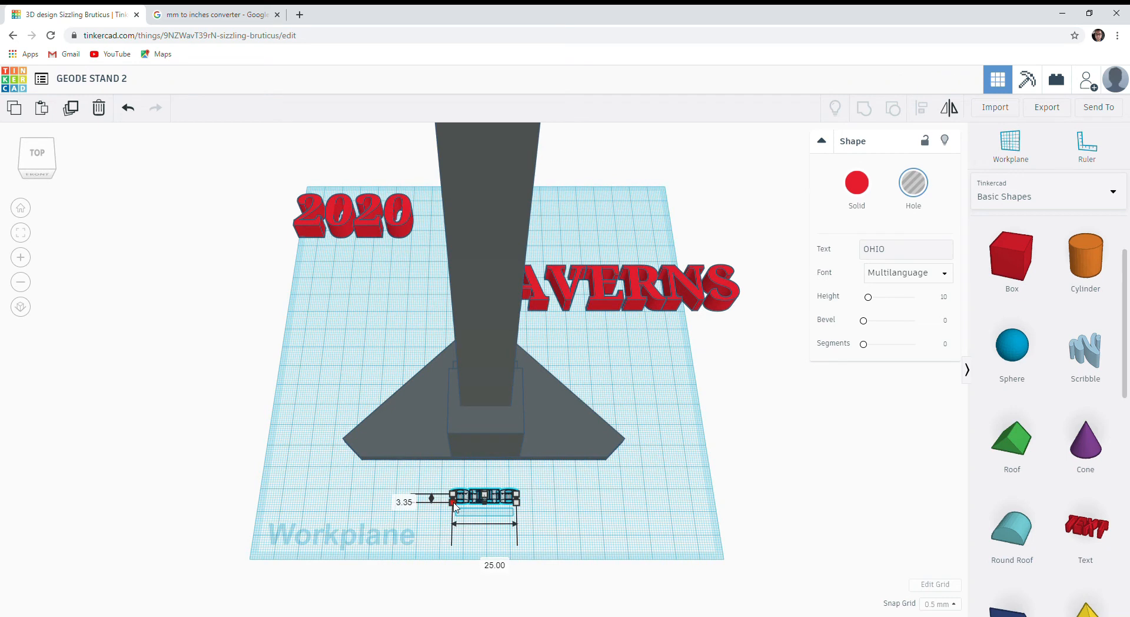
{"action": "left_click_drag", "start_coordinate": [455, 504], "coordinate": [454, 503]}
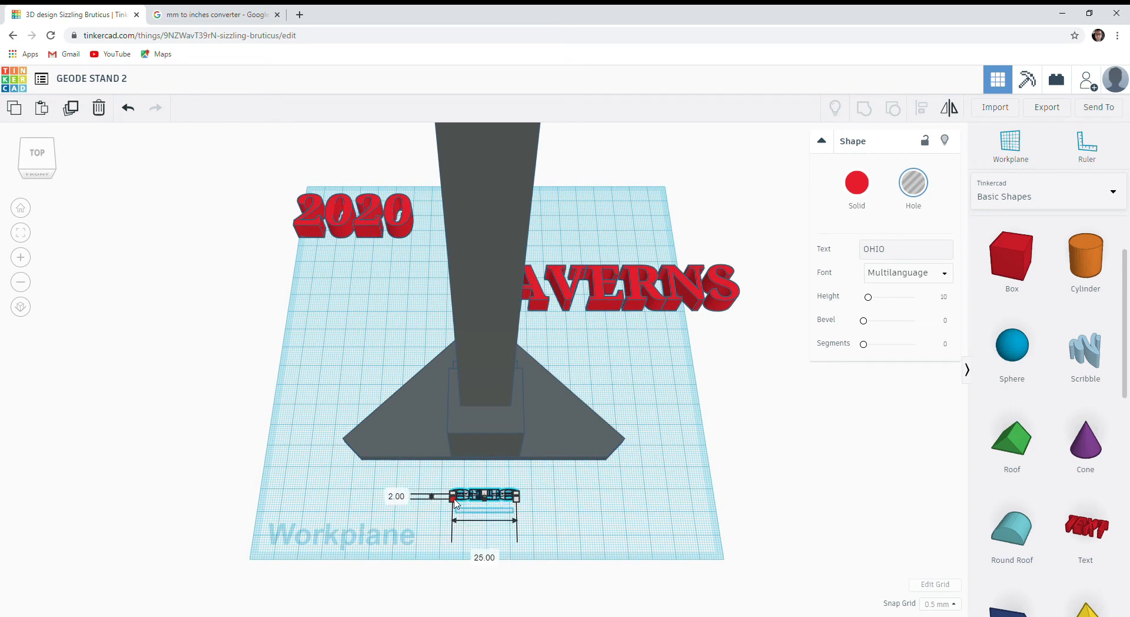
Set the snap grid to 1.0 mm and sink the OHIO hole text into the upper front face of the block.
{"action": "left_click", "coordinate": [959, 606]}
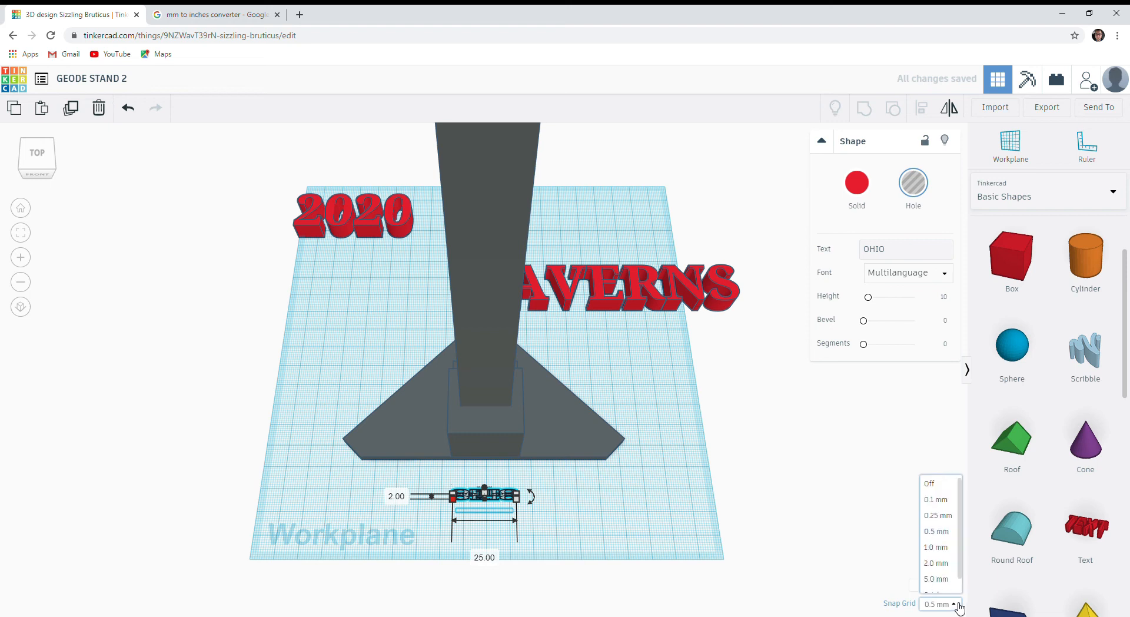
{"action": "left_click", "coordinate": [936, 547]}
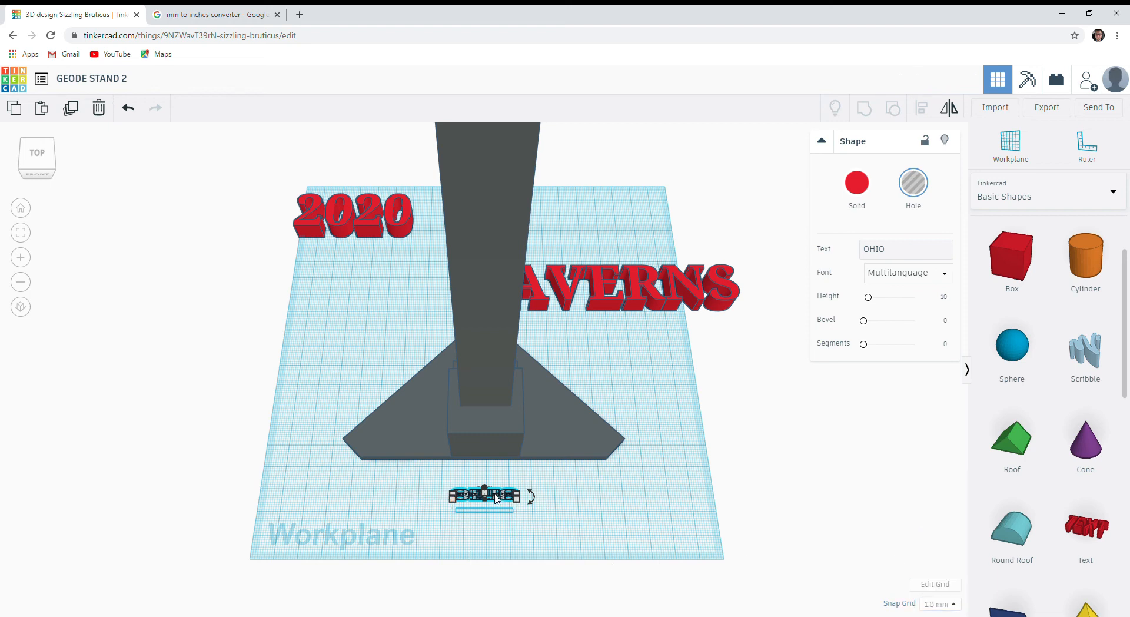
{"action": "left_click_drag", "start_coordinate": [497, 499], "coordinate": [497, 447]}
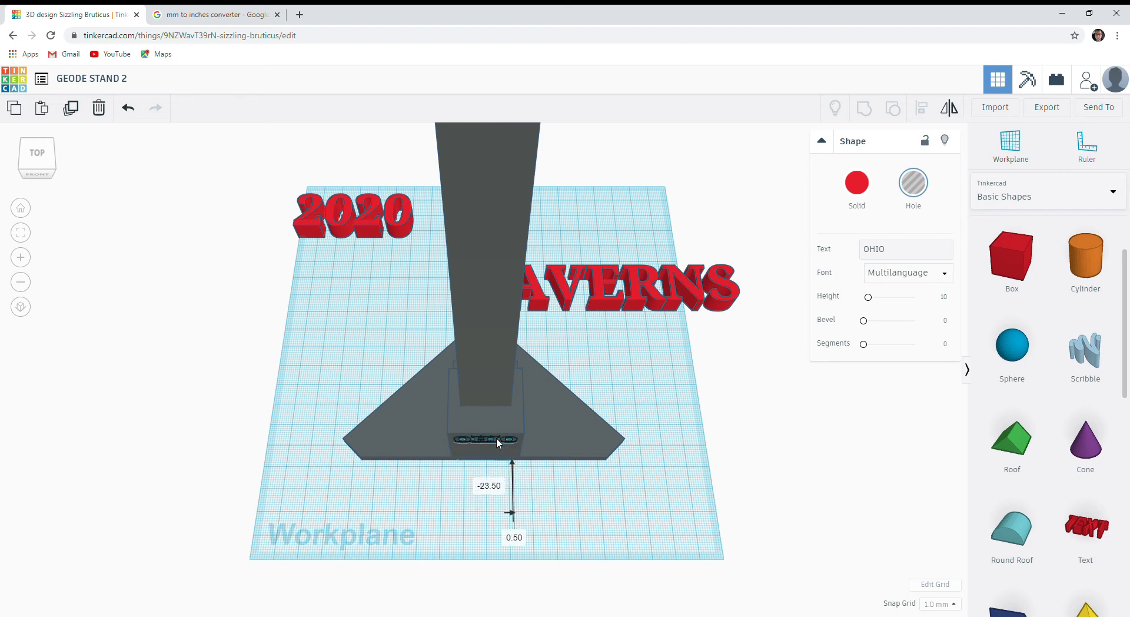
{"action": "left_click_drag", "start_coordinate": [498, 442], "coordinate": [498, 445]}
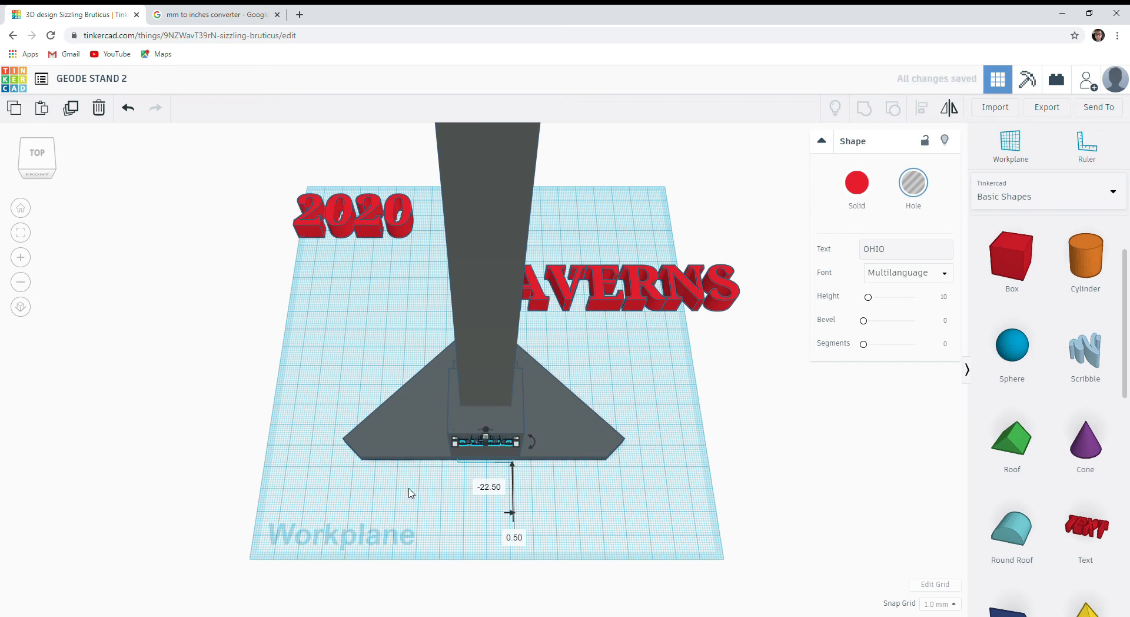
{"action": "right_click_drag", "start_coordinate": [435, 498], "coordinate": [465, 397]}
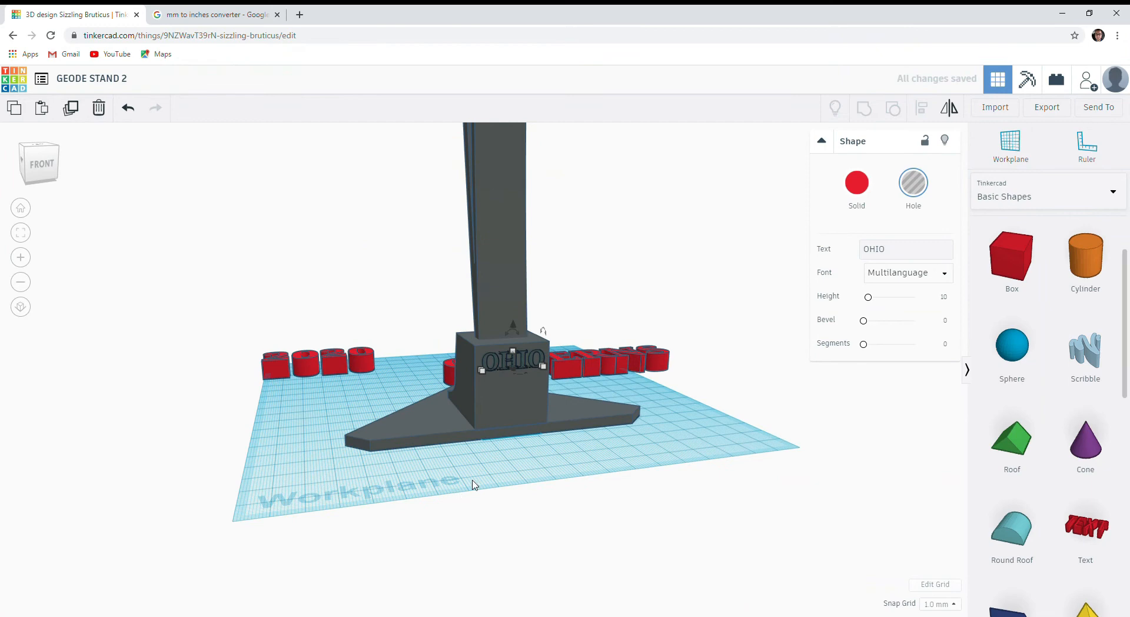
Move the CAVERNS text in front of the stand's block and shrink it to about 30 mm wide and 4.6 mm deep.
{"action": "left_click_drag", "start_coordinate": [602, 360], "coordinate": [609, 482]}
{"action": "right_click_drag", "start_coordinate": [609, 482], "coordinate": [630, 544]}
{"action": "left_click_drag", "start_coordinate": [630, 548], "coordinate": [471, 512], "text": "shift"}
{"action": "scroll", "coordinate": [471, 412], "scroll_direction": "up", "scroll_amount": 5}
{"action": "left_click_drag", "start_coordinate": [580, 364], "coordinate": [416, 353]}
{"action": "scroll", "coordinate": [512, 376], "scroll_direction": "down", "scroll_amount": 4}
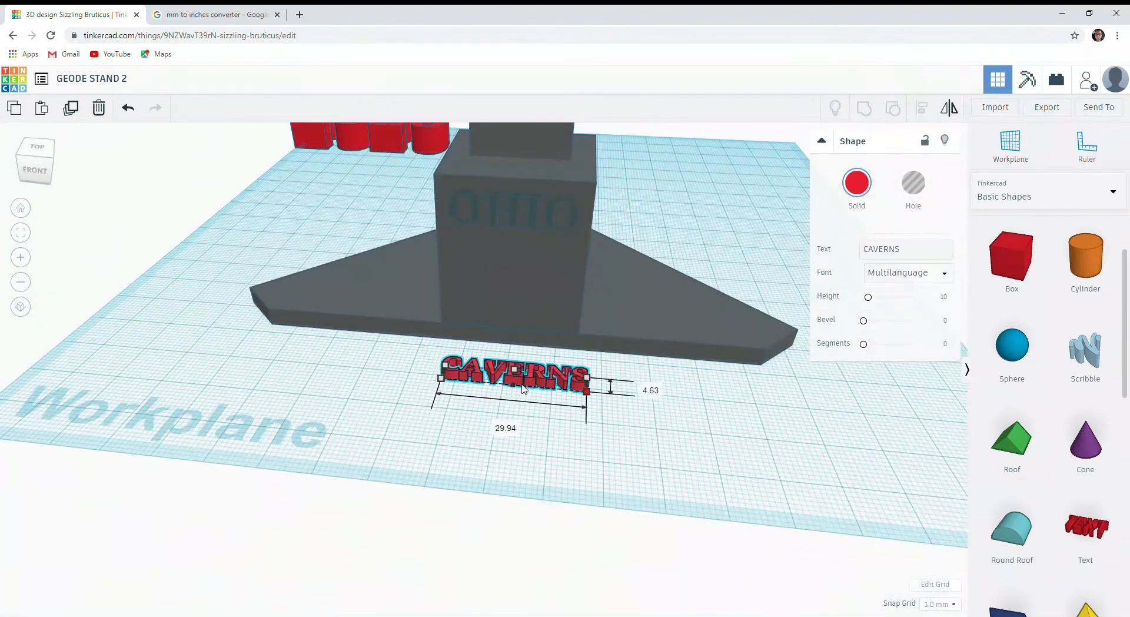
Turn the CAVERNS text into a hole and move it into the block's front face below OHIO.
{"action": "right_click_drag", "start_coordinate": [582, 388], "coordinate": [368, 406]}
{"action": "scroll", "coordinate": [471, 383], "scroll_direction": "up", "scroll_amount": 5}
{"action": "left_click_drag", "start_coordinate": [412, 254], "coordinate": [414, 396]}
{"action": "left_click", "coordinate": [913, 183]}
{"action": "right_click_drag", "start_coordinate": [414, 396], "coordinate": [589, 376]}
{"action": "left_click_drag", "start_coordinate": [489, 353], "coordinate": [485, 191]}
{"action": "scroll", "coordinate": [492, 336], "scroll_direction": "down", "scroll_amount": 3}
{"action": "right_click_drag", "start_coordinate": [492, 336], "coordinate": [489, 365]}
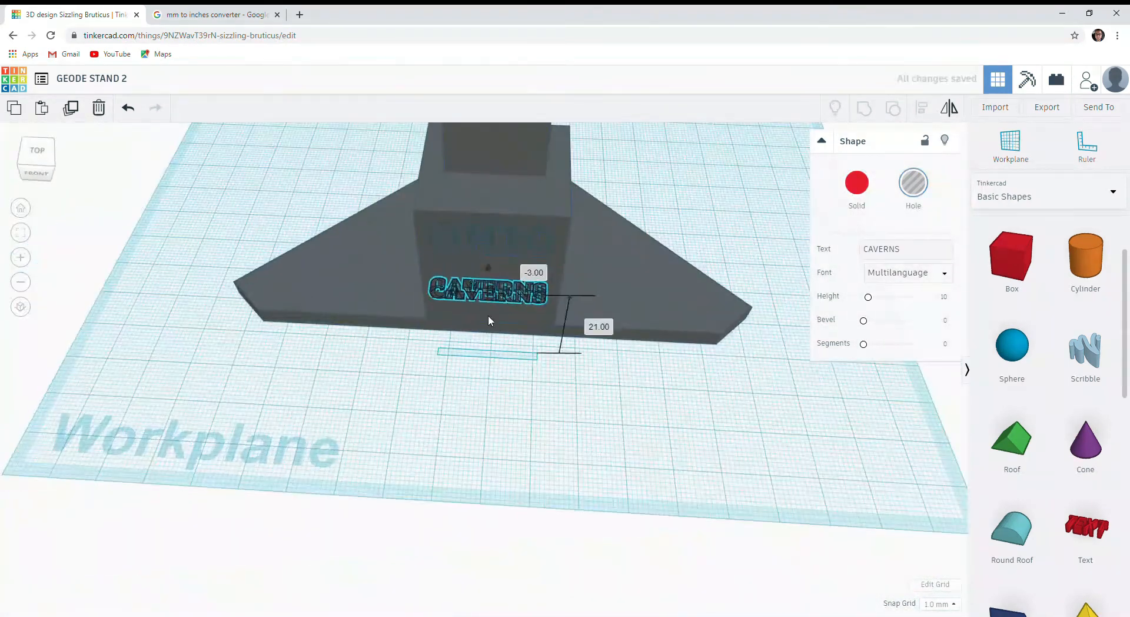
Resize the 2020 text in front of the stand's block, raise it off the workplane and turn it into a hole.
{"action": "right_click_drag", "start_coordinate": [489, 412], "coordinate": [412, 351]}
{"action": "left_click_drag", "start_coordinate": [247, 294], "coordinate": [585, 406]}
{"action": "left_click_drag", "start_coordinate": [600, 379], "coordinate": [606, 384]}
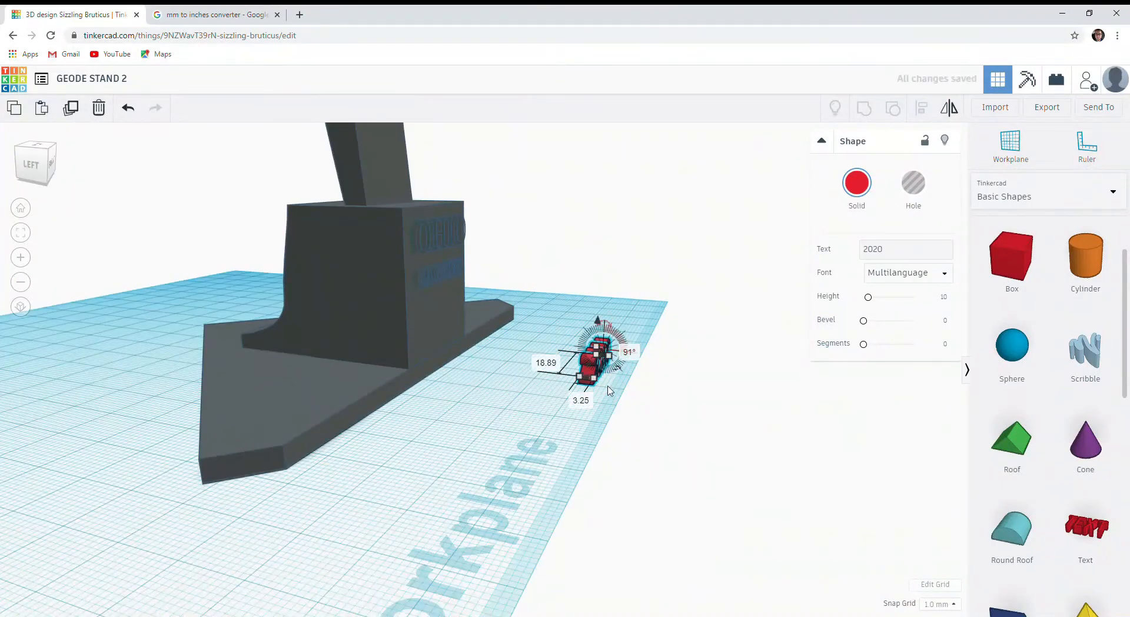
{"action": "right_click_drag", "start_coordinate": [608, 389], "coordinate": [444, 434]}
{"action": "scroll", "coordinate": [444, 434], "scroll_direction": "up", "scroll_amount": 5}
{"action": "scroll", "coordinate": [510, 329], "scroll_direction": "down", "scroll_amount": 4}
{"action": "left_click_drag", "start_coordinate": [509, 330], "coordinate": [510, 267]}
{"action": "left_click", "coordinate": [913, 183]}
Set the snap grid to 0.25 mm and sink the 2020 hole text into the block's front face below CAVERNS.
{"action": "right_click_drag", "start_coordinate": [529, 265], "coordinate": [507, 423]}
{"action": "left_click_drag", "start_coordinate": [501, 391], "coordinate": [510, 373]}
{"action": "left_click", "coordinate": [939, 604]}
{"action": "left_click", "coordinate": [935, 553]}
{"action": "right_click_drag", "start_coordinate": [524, 412], "coordinate": [524, 382]}
{"action": "left_click_drag", "start_coordinate": [518, 348], "coordinate": [538, 288]}
{"action": "right_click_drag", "start_coordinate": [524, 400], "coordinate": [516, 337]}
{"action": "key", "text": "Down"}
{"action": "key", "text": "Down"}
{"action": "key", "text": "Down"}
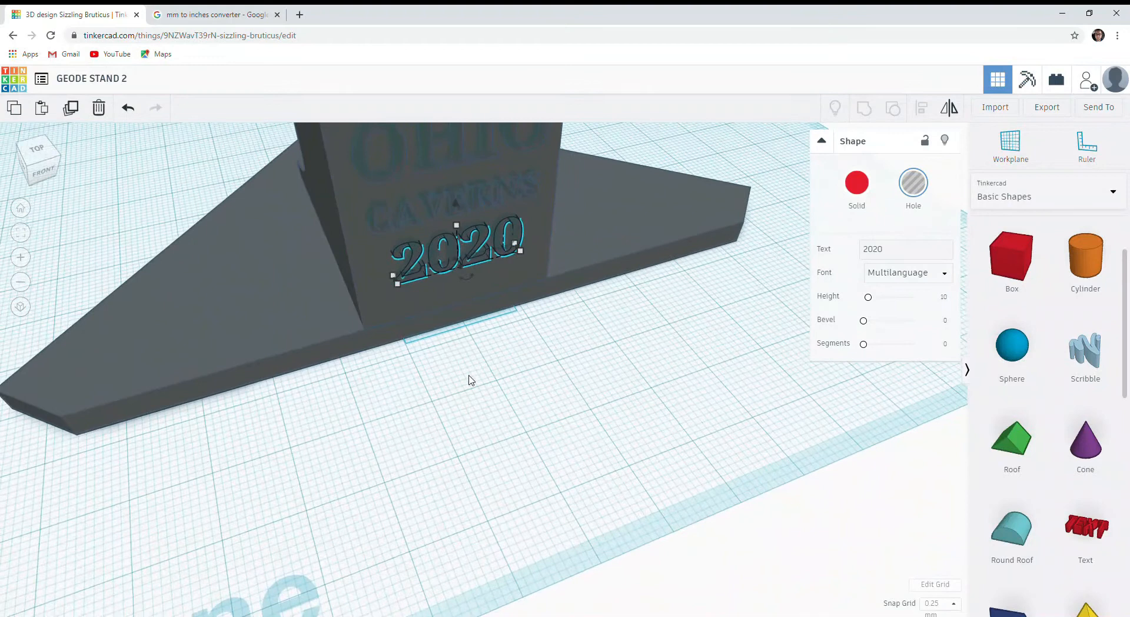
Group the base and block with the OHIO, CAVERNS and 2020 hole texts to engrave the lettering.
{"action": "scroll", "coordinate": [469, 377], "scroll_direction": "down", "scroll_amount": 2}
{"action": "scroll", "coordinate": [469, 377], "scroll_direction": "down", "scroll_amount": 2}
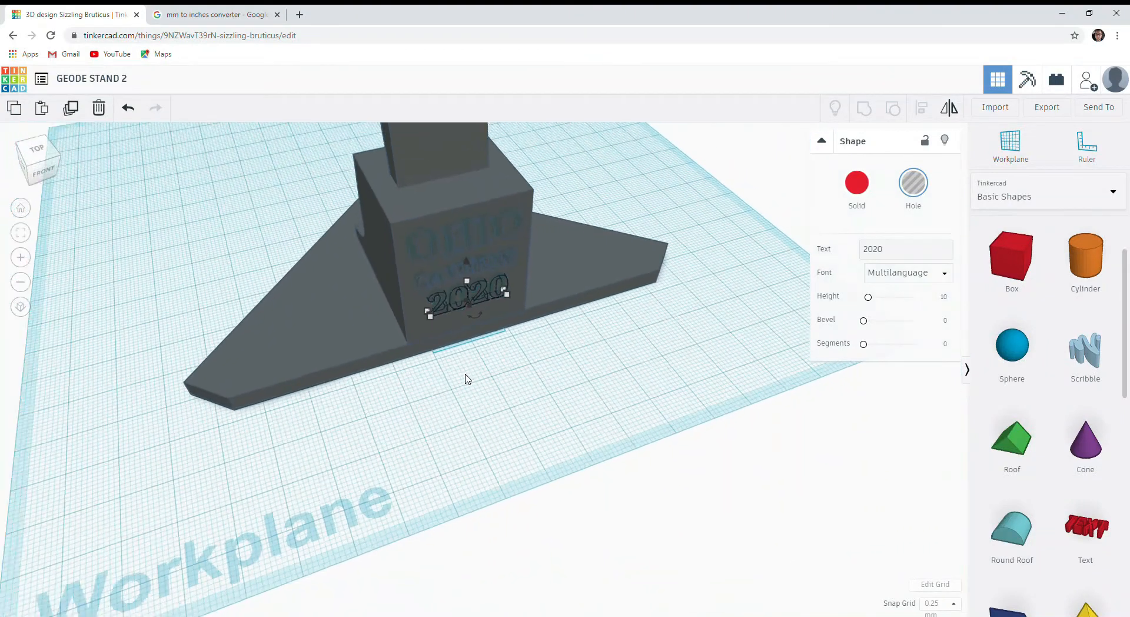
{"action": "left_click", "coordinate": [432, 408]}
{"action": "right_click_drag", "start_coordinate": [374, 406], "coordinate": [400, 196]}
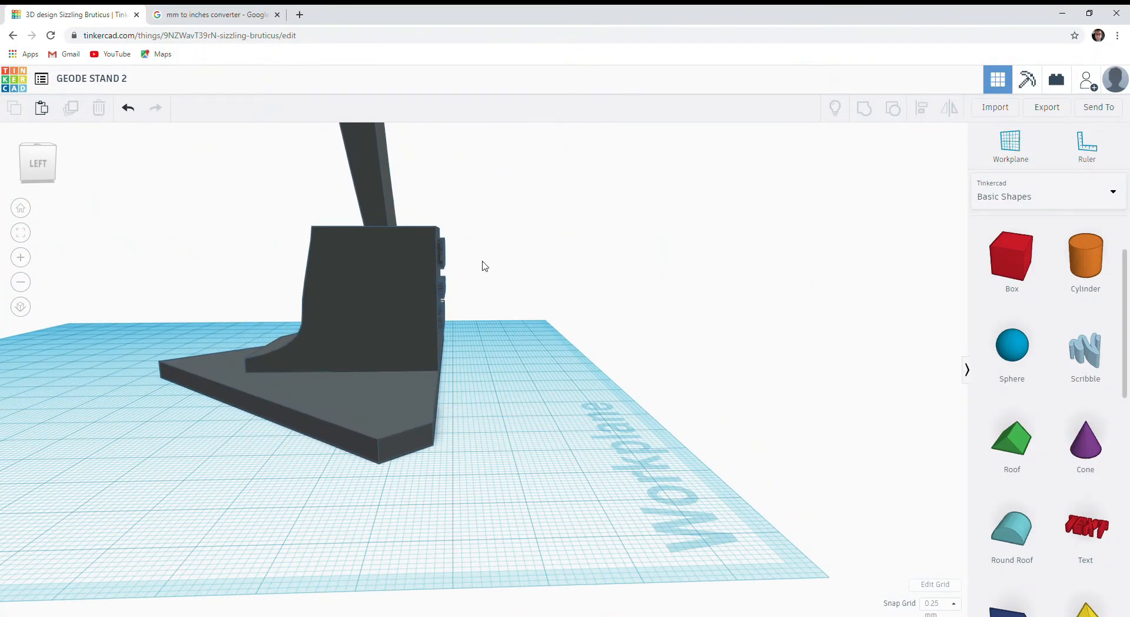
{"action": "left_click_drag", "start_coordinate": [434, 192], "coordinate": [451, 343]}
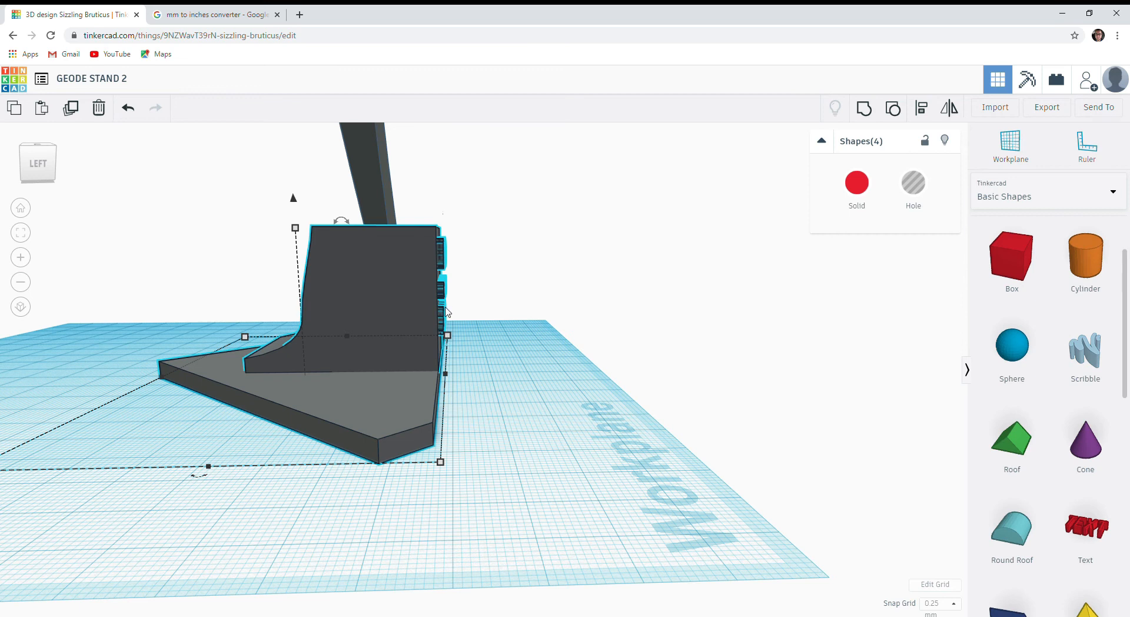
{"action": "left_click", "coordinate": [864, 109]}
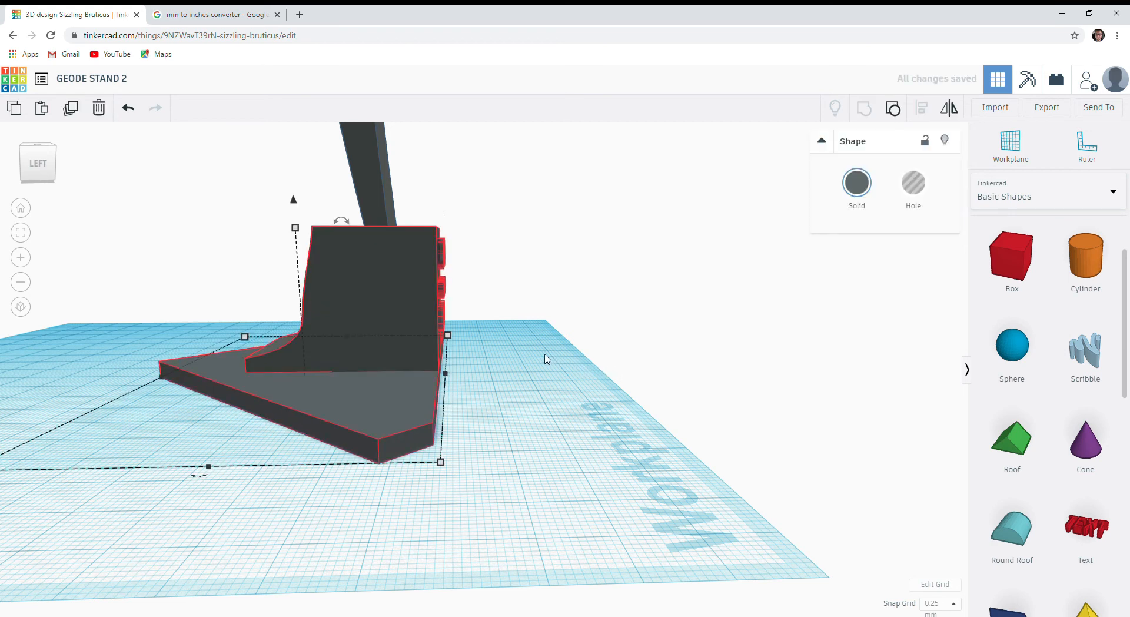
Move the upright with its triangular plate off the engraved base toward the back of the workplane.
{"action": "right_click_drag", "start_coordinate": [512, 369], "coordinate": [240, 378]}
{"action": "right_click_drag", "start_coordinate": [465, 383], "coordinate": [477, 383]}
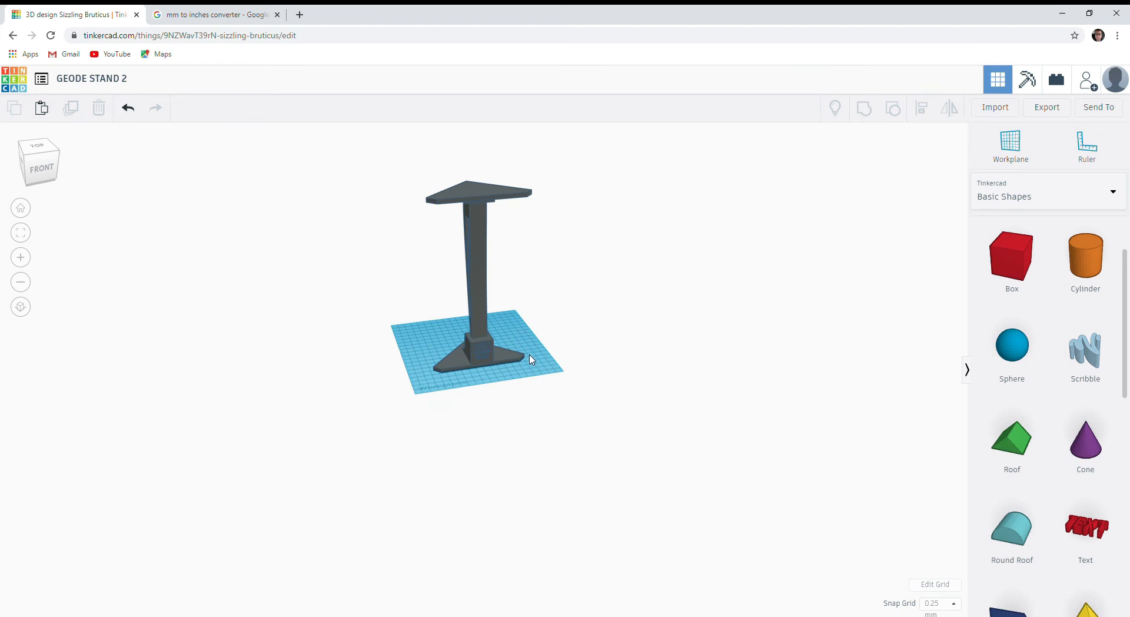
{"action": "scroll", "coordinate": [531, 360], "scroll_direction": "up", "scroll_amount": 2}
{"action": "left_click_drag", "start_coordinate": [464, 291], "coordinate": [514, 256]}
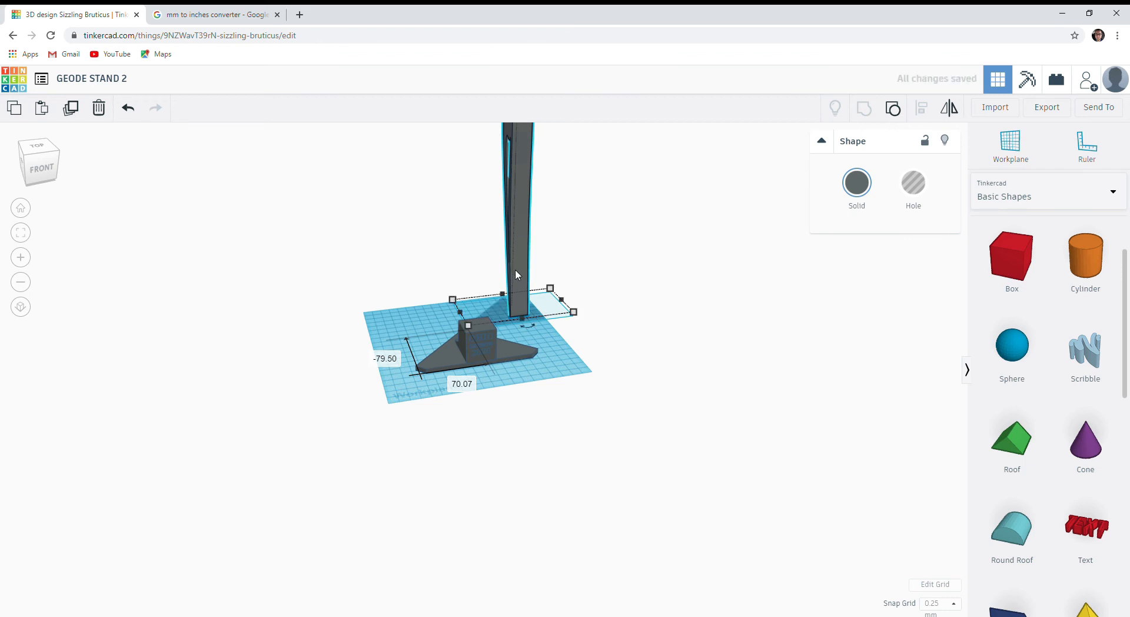
Duplicate the upright part and move the copy to the opposite side of the workplane from the original.
{"action": "scroll", "coordinate": [508, 245], "scroll_direction": "down", "scroll_amount": 3}
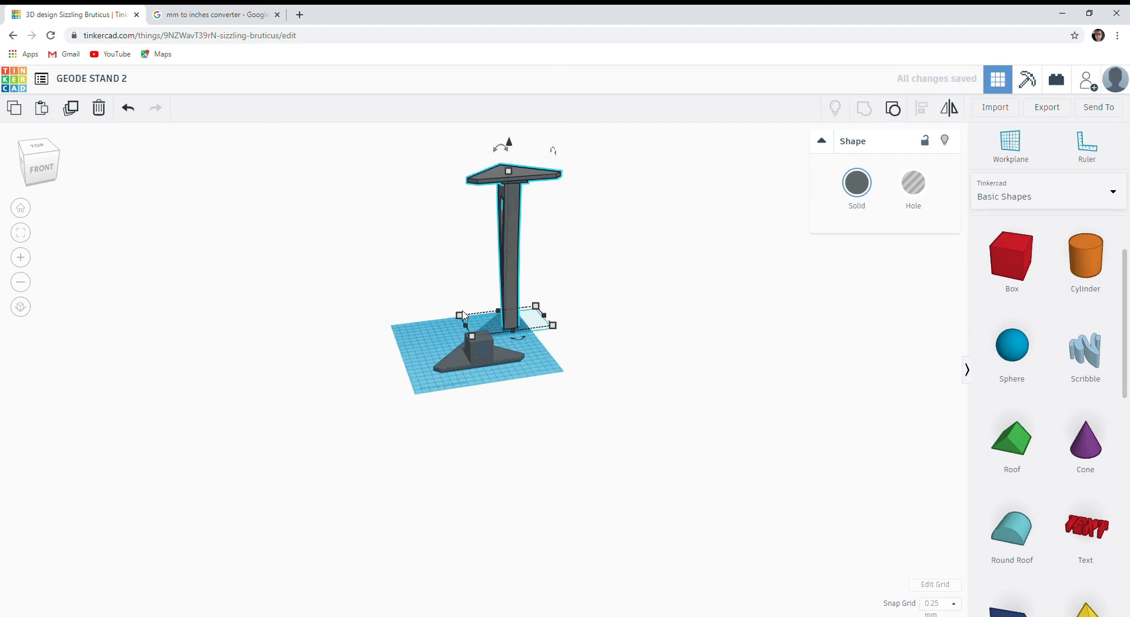
{"action": "left_click", "coordinate": [521, 274]}
{"action": "left_click", "coordinate": [511, 285]}
{"action": "left_click", "coordinate": [471, 386]}
{"action": "left_click", "coordinate": [520, 265]}
{"action": "left_click_drag", "start_coordinate": [513, 260], "coordinate": [428, 275], "text": "alt"}
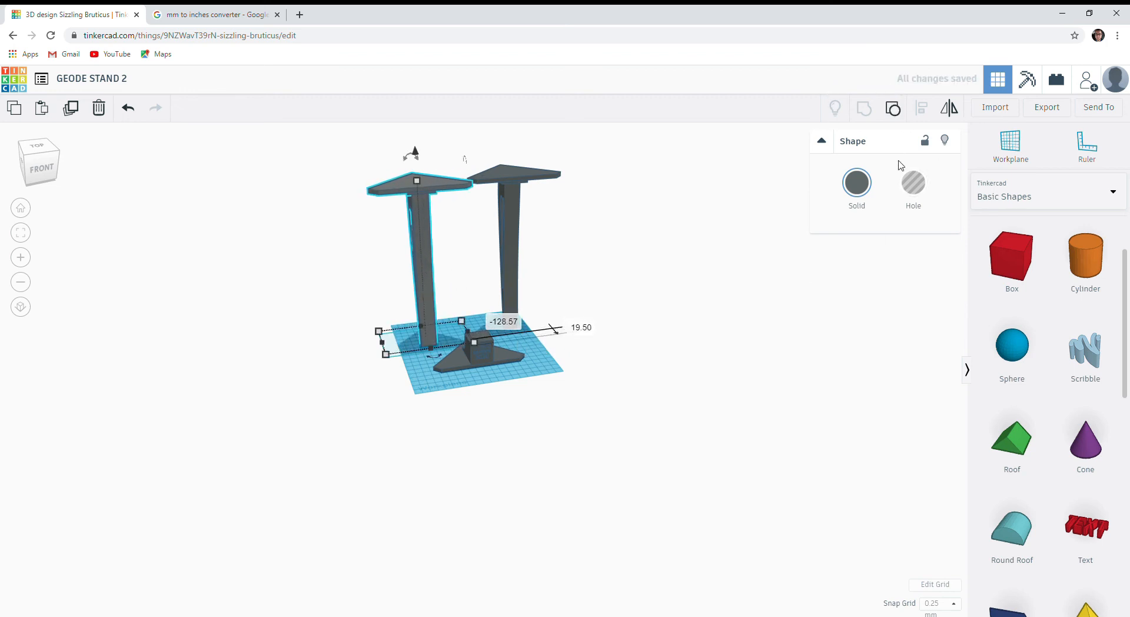
Turn the copied upright into a hole and position it over the engraved base block.
{"action": "left_click", "coordinate": [914, 182]}
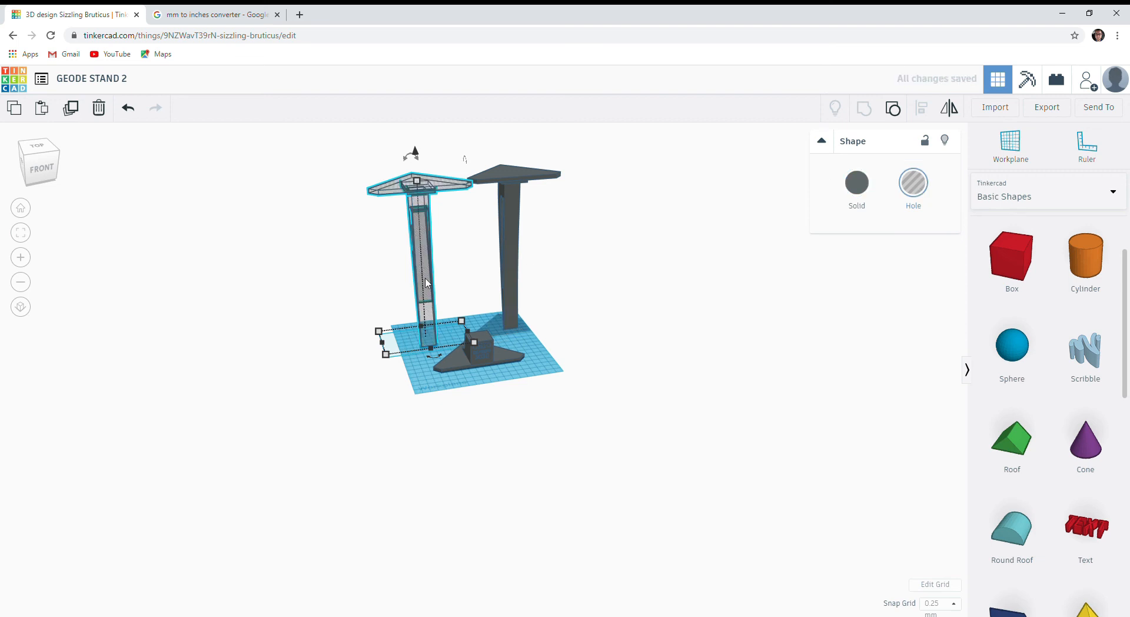
{"action": "left_click_drag", "start_coordinate": [427, 285], "coordinate": [480, 299]}
{"action": "right_click_drag", "start_coordinate": [479, 421], "coordinate": [434, 303]}
Group the hole copy of the upright with the engraved base to cut a matching socket into the block.
{"action": "left_click", "coordinate": [504, 360], "text": "shift"}
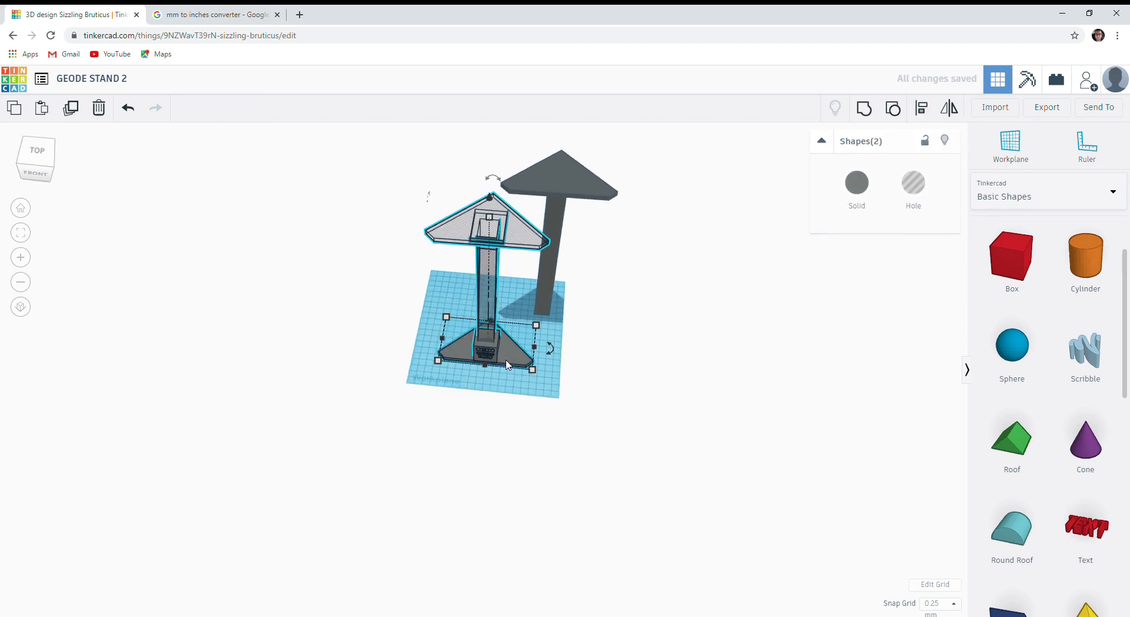
{"action": "right_click_drag", "start_coordinate": [447, 389], "coordinate": [518, 236]}
{"action": "left_click", "coordinate": [507, 287]}
{"action": "left_click_drag", "start_coordinate": [518, 195], "coordinate": [518, 191]}
{"action": "left_click", "coordinate": [505, 366], "text": "shift"}
{"action": "key", "text": "ctrl+g"}
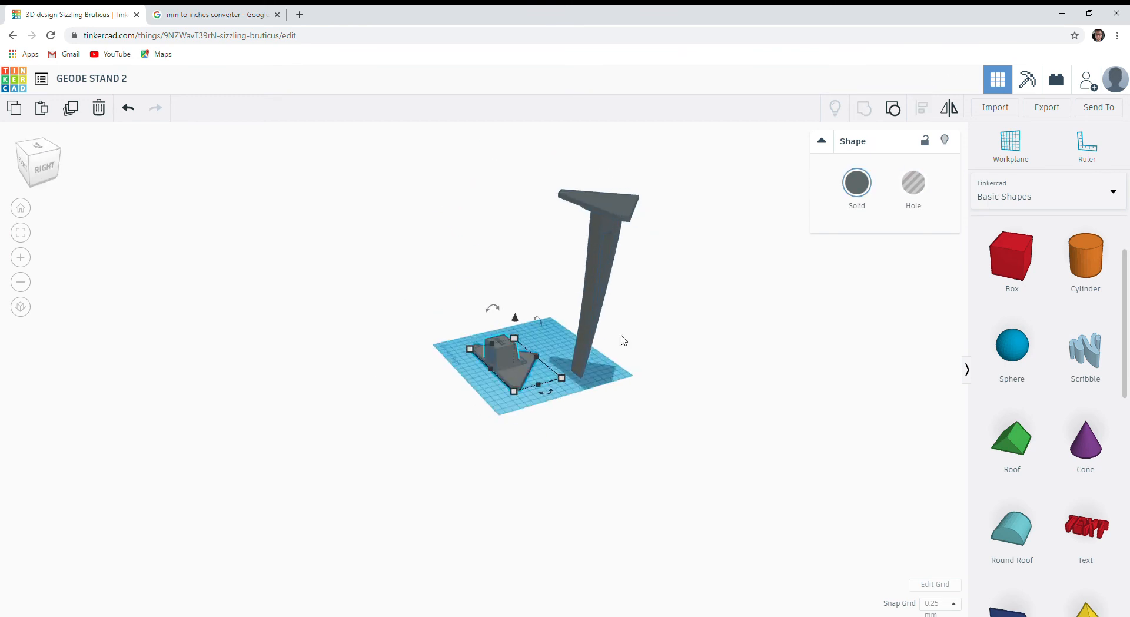
Flip the remaining upright so its triangular plate rests on the workplane and place it close beside the engraved base.
{"action": "left_click", "coordinate": [596, 318]}
{"action": "right_click_drag", "start_coordinate": [623, 340], "coordinate": [412, 329]}
{"action": "left_click_drag", "start_coordinate": [401, 218], "coordinate": [438, 419]}
{"action": "right_click_drag", "start_coordinate": [437, 419], "coordinate": [624, 470]}
{"action": "left_click_drag", "start_coordinate": [498, 359], "coordinate": [507, 321]}
{"action": "key", "text": "ctrl+z"}
{"action": "left_click_drag", "start_coordinate": [589, 367], "coordinate": [566, 403]}
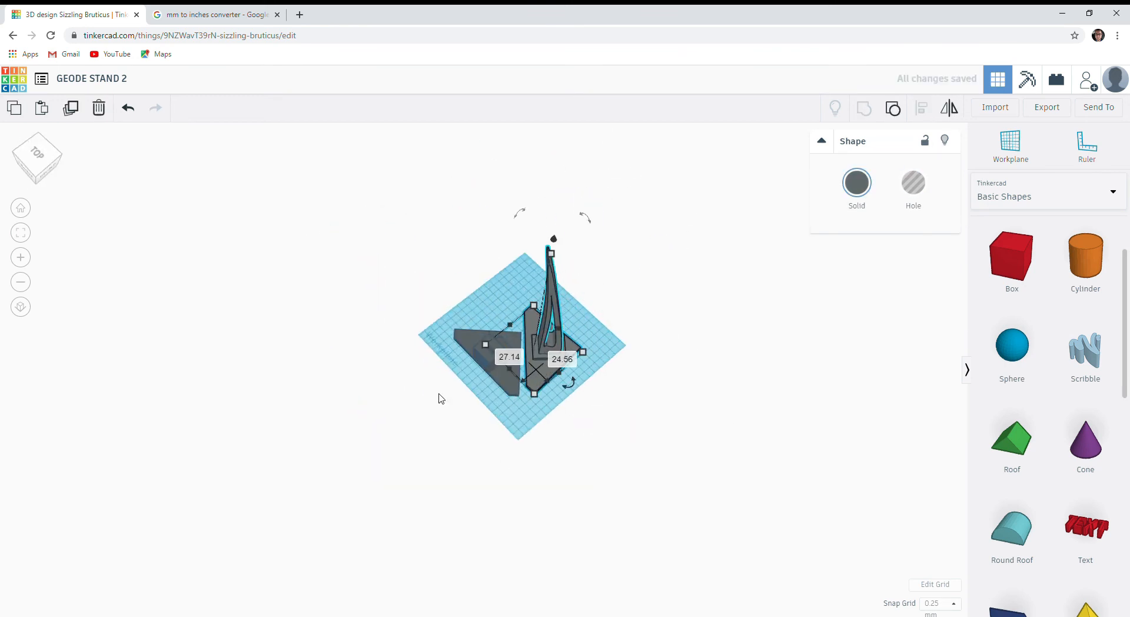
Export only the upright part as an STL file and open the downloaded GEODE STAND 2.stl.
{"action": "left_click", "coordinate": [701, 522]}
{"action": "right_click_drag", "start_coordinate": [397, 444], "coordinate": [516, 404]}
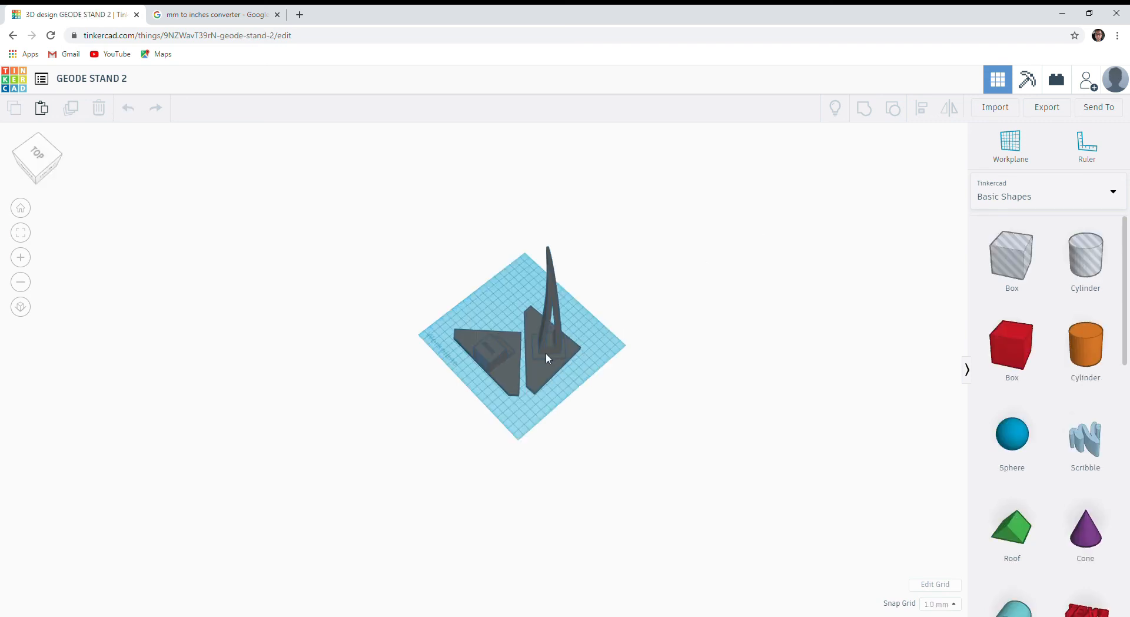
{"action": "left_click", "coordinate": [546, 354]}
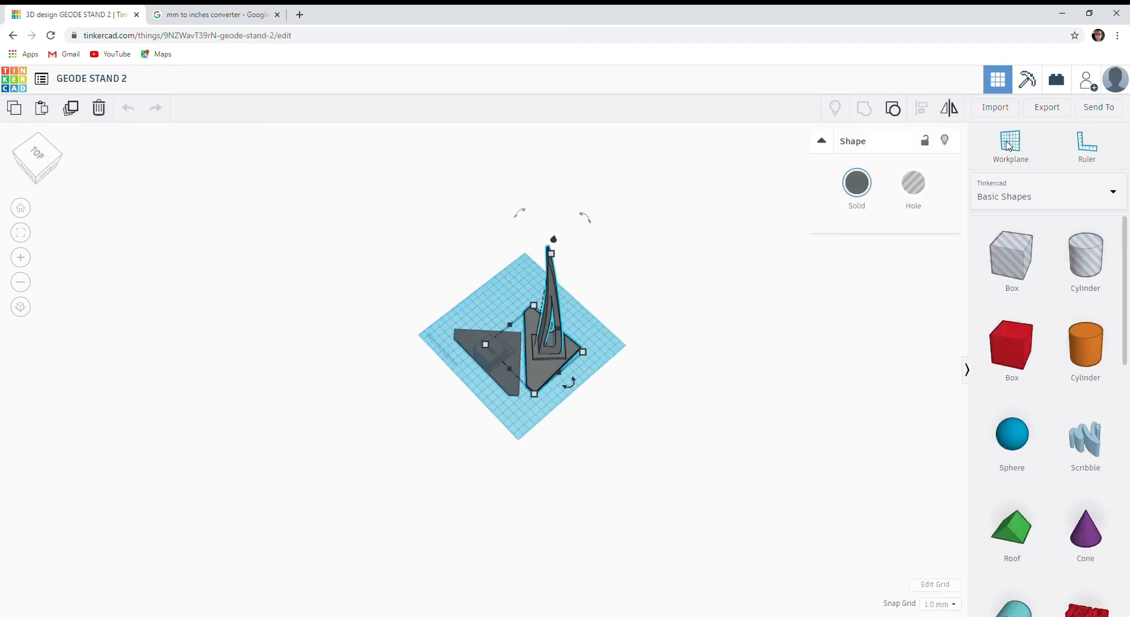
{"action": "left_click", "coordinate": [1045, 121]}
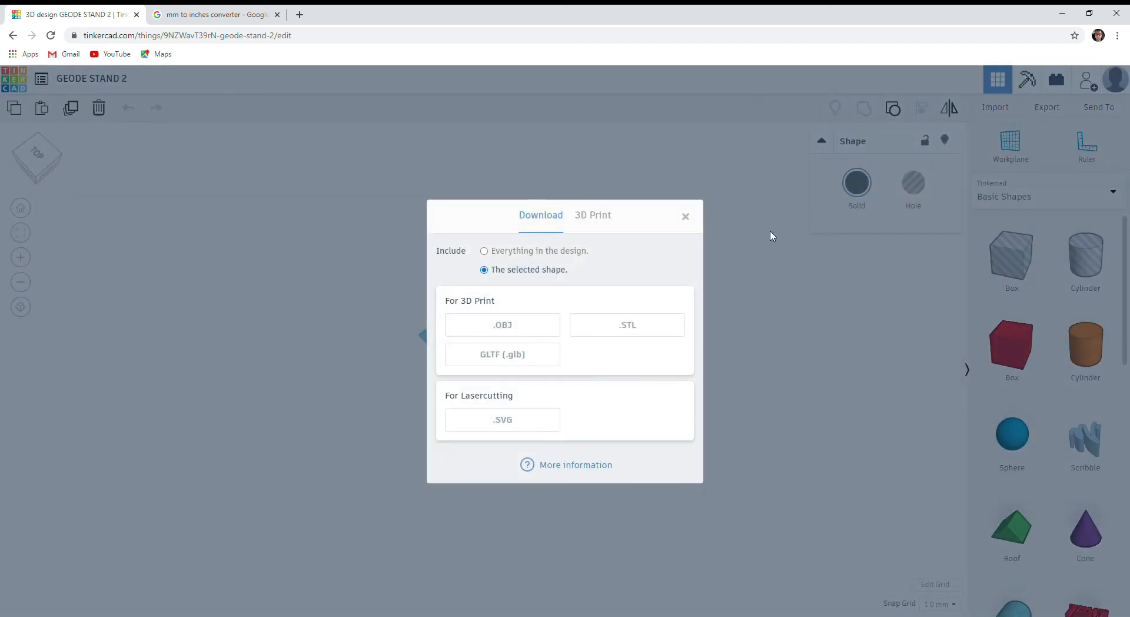
{"action": "left_click", "coordinate": [602, 332]}
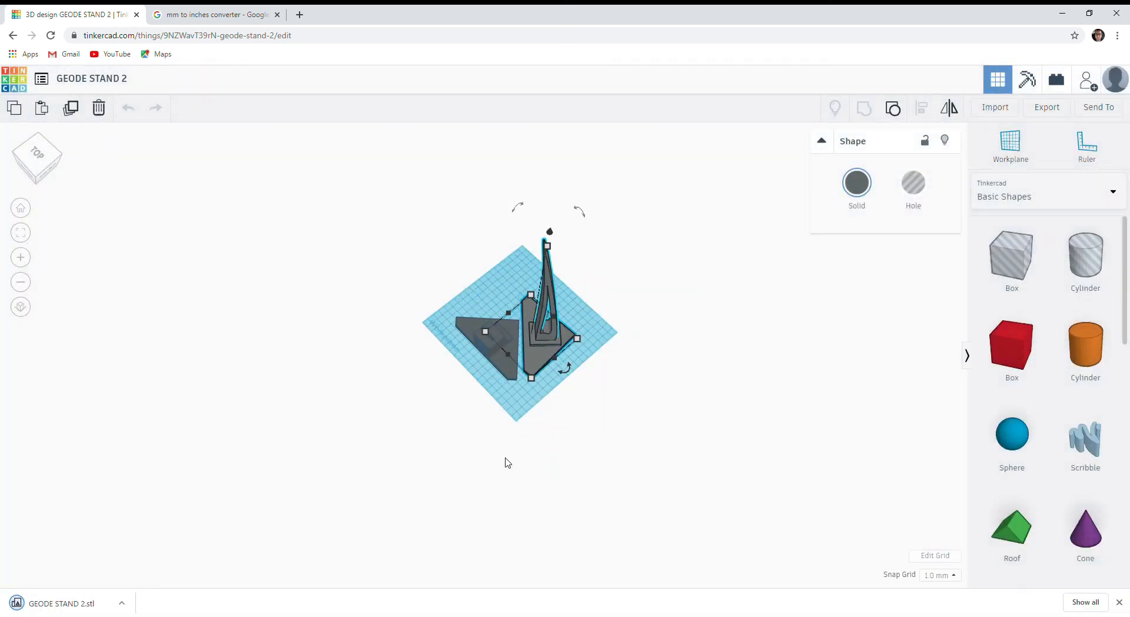
{"action": "left_click", "coordinate": [95, 608]}
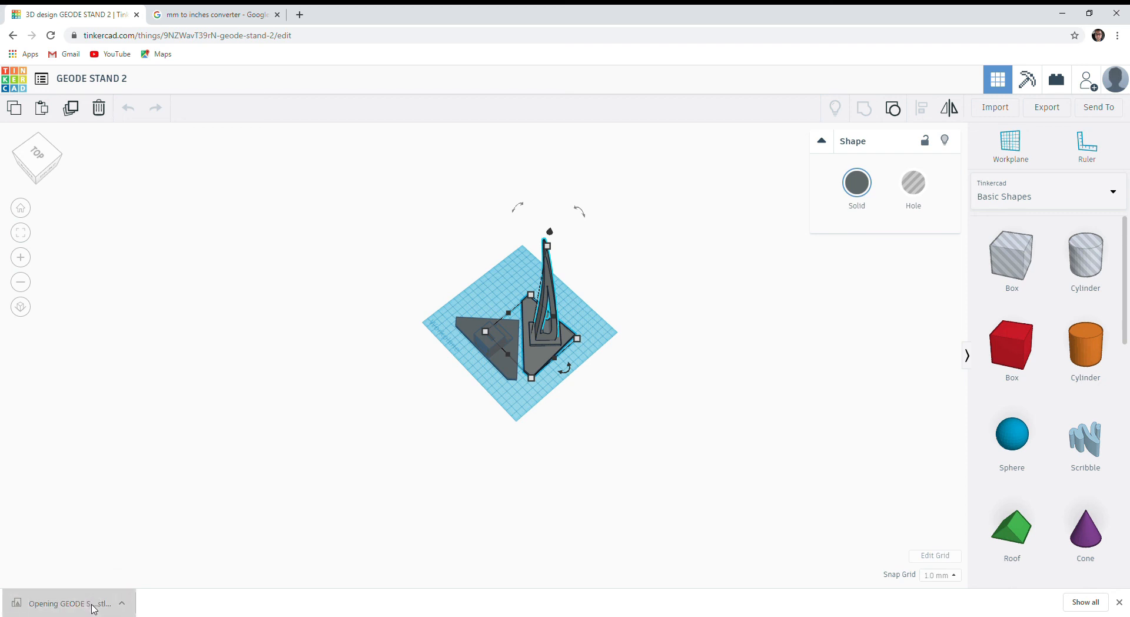